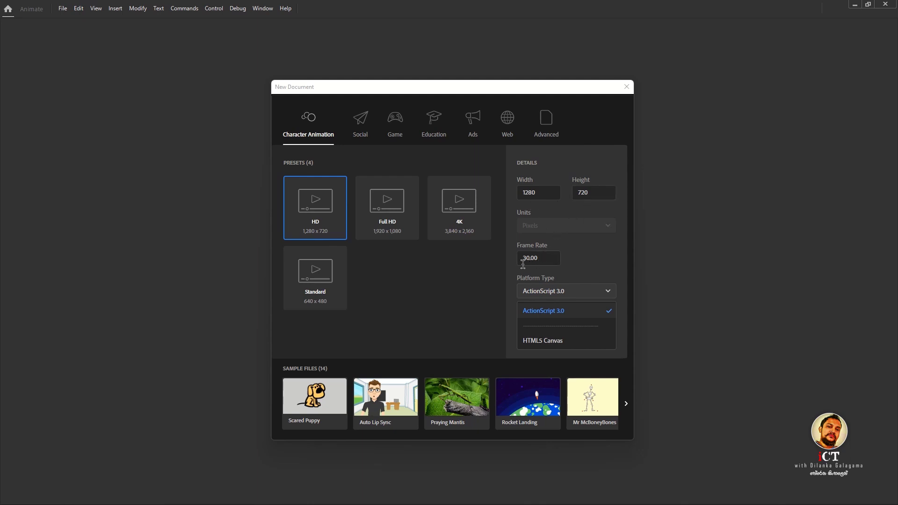
- Create a 1280 × 720, 30 fps ActionScript 3.0 document and draw a green rectangle in the stage's upper-left area
{"action": "left_click", "coordinate": [548, 312]}
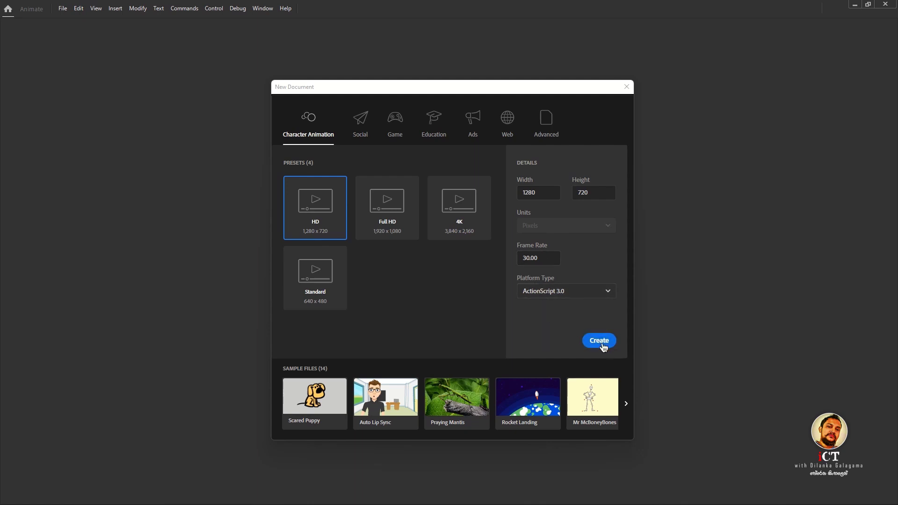
{"action": "left_click", "coordinate": [600, 345]}
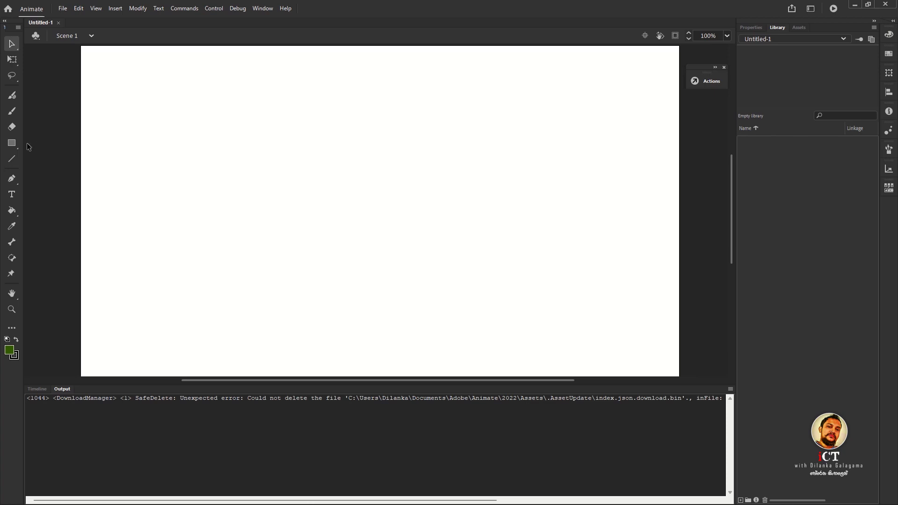
{"action": "left_click", "coordinate": [11, 144]}
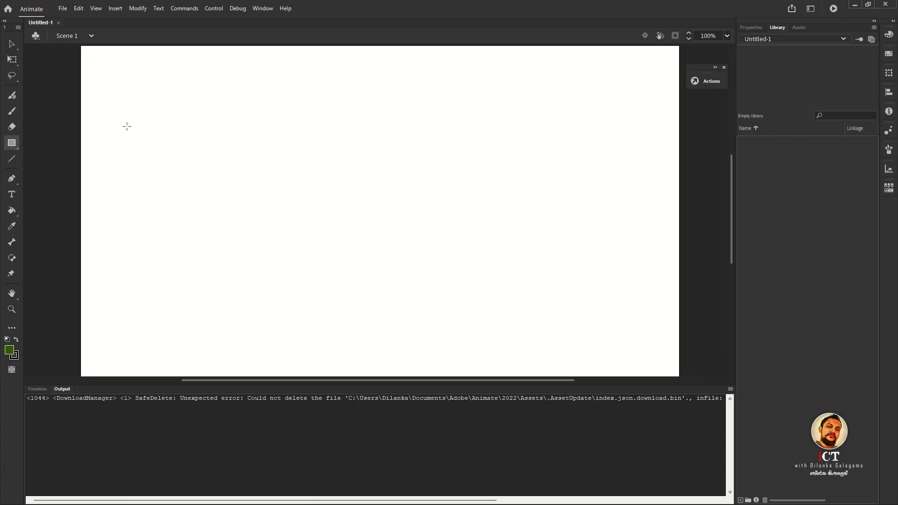
{"action": "left_click_drag", "start_coordinate": [127, 127], "coordinate": [212, 180]}
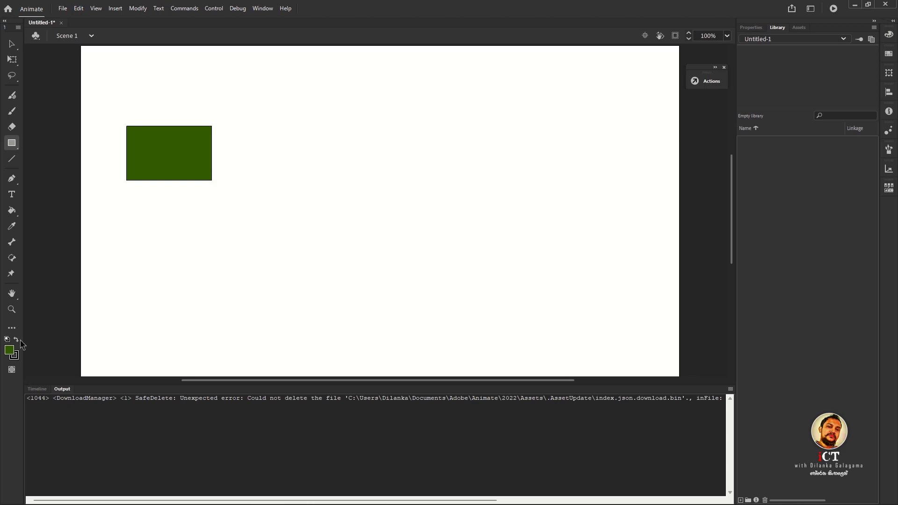
- Insert keyframes at frames 60 and 30 of Layer_1, and move the frame 30 rectangle horizontally toward the stage's right side
{"action": "left_click", "coordinate": [39, 390]}
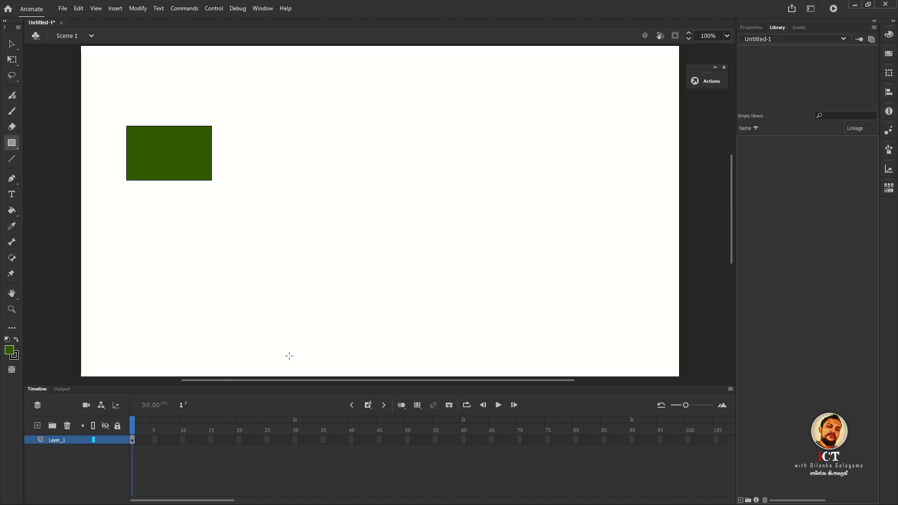
{"action": "left_click", "coordinate": [465, 439]}
{"action": "key", "text": "F6"}
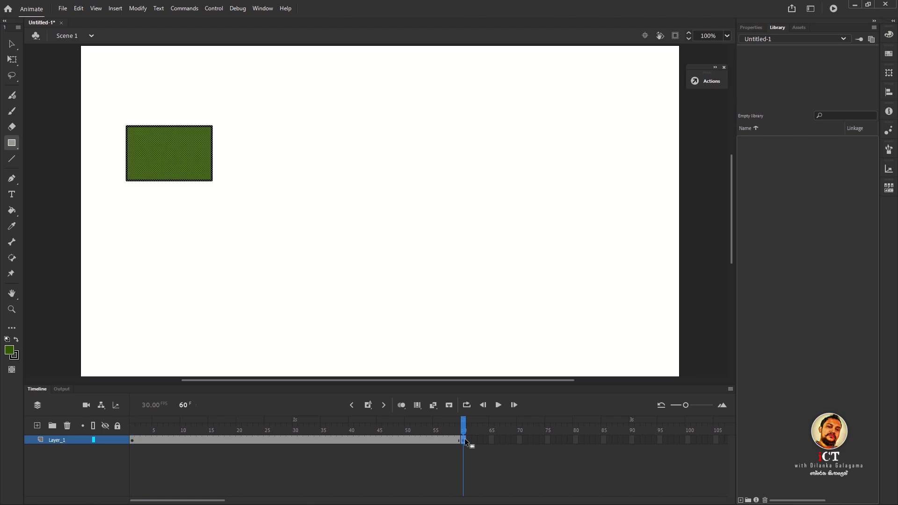
{"action": "left_click", "coordinate": [294, 440]}
{"action": "left_click", "coordinate": [294, 440]}
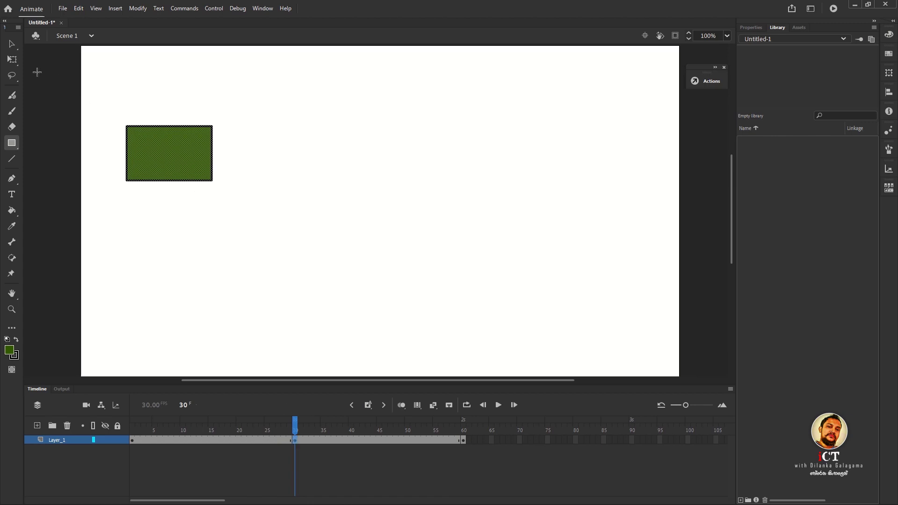
{"action": "left_click", "coordinate": [12, 44]}
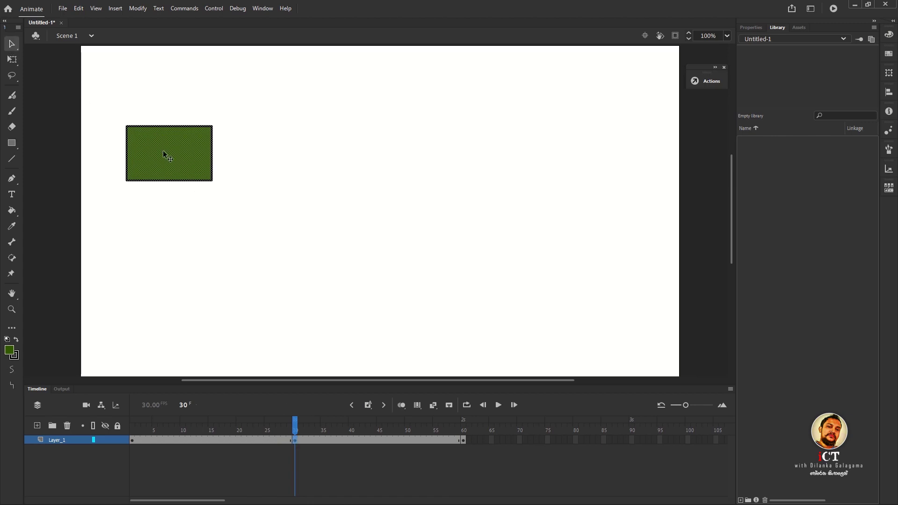
{"action": "left_click_drag", "start_coordinate": [173, 153], "coordinate": [485, 182]}
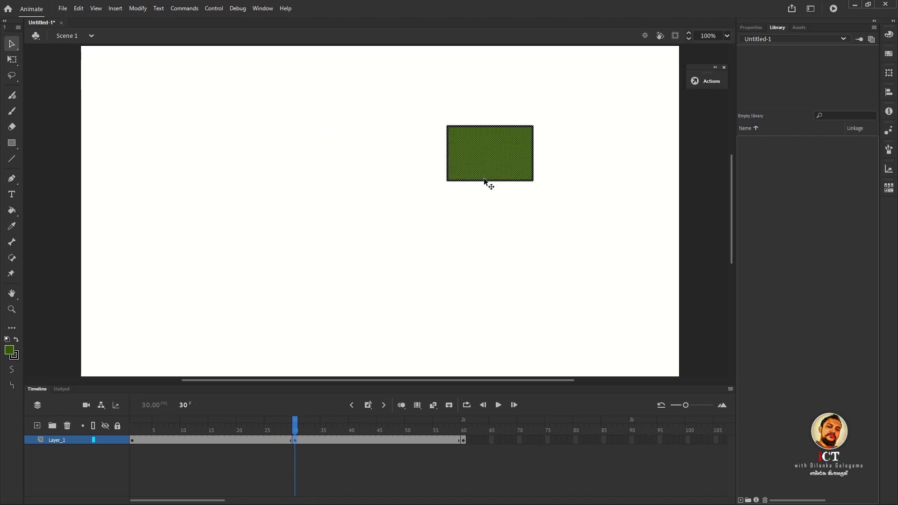
- Create classic tweens between frames 1 and 30 and between frames 30 and 60, converting the rectangle to symbols
{"action": "right_click", "coordinate": [215, 440]}
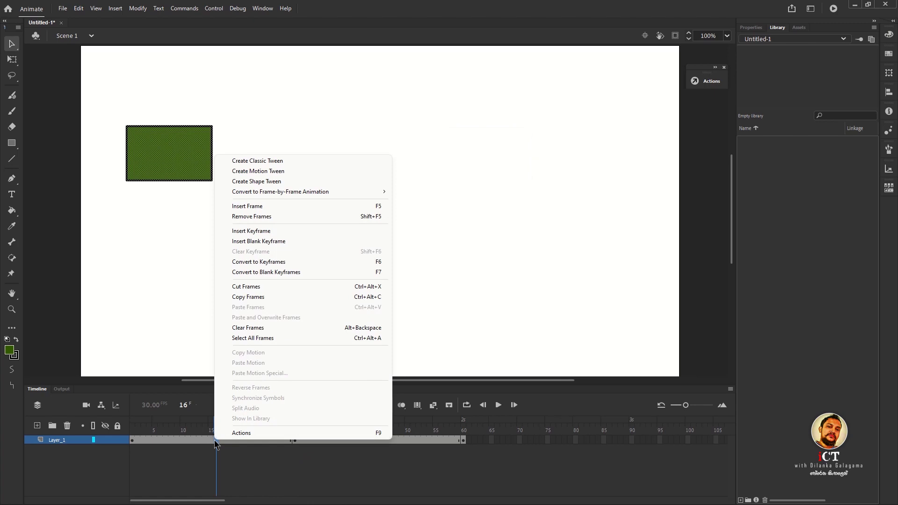
{"action": "left_click", "coordinate": [246, 162]}
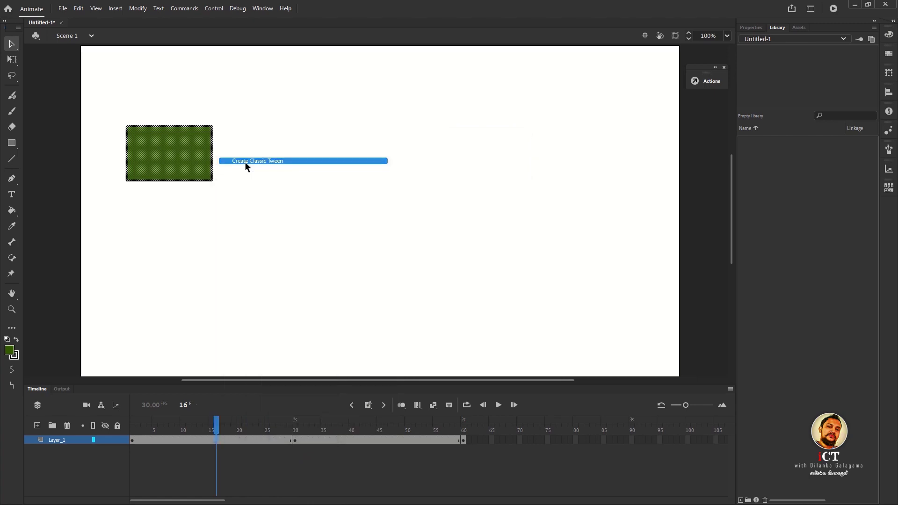
{"action": "left_click", "coordinate": [495, 282]}
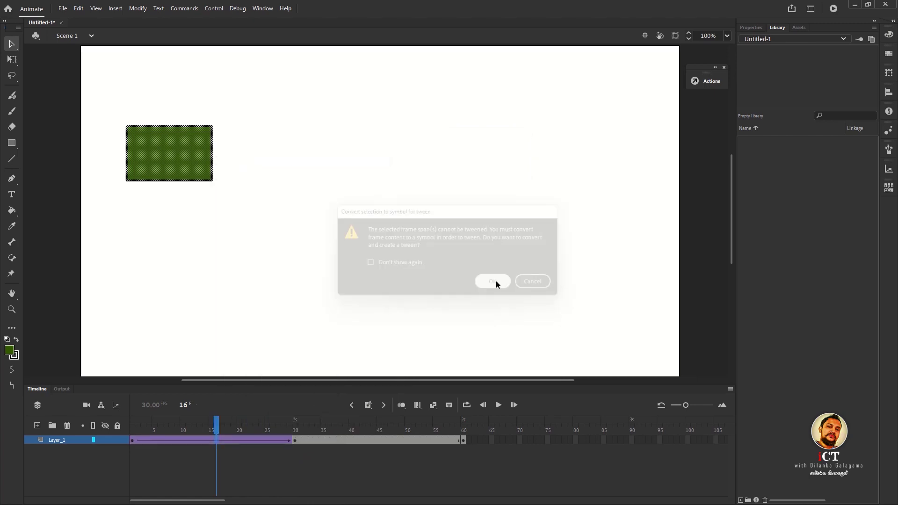
{"action": "right_click", "coordinate": [385, 440]}
{"action": "left_click", "coordinate": [433, 160]}
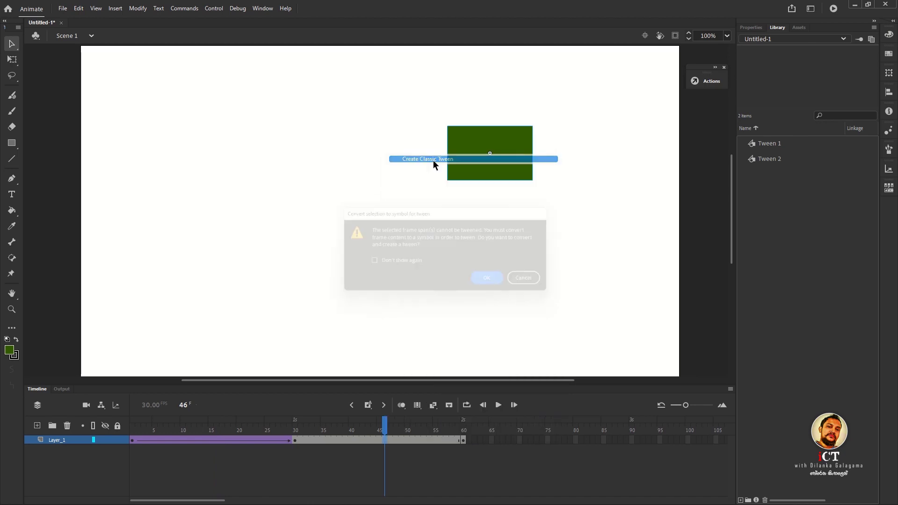
{"action": "left_click", "coordinate": [488, 282]}
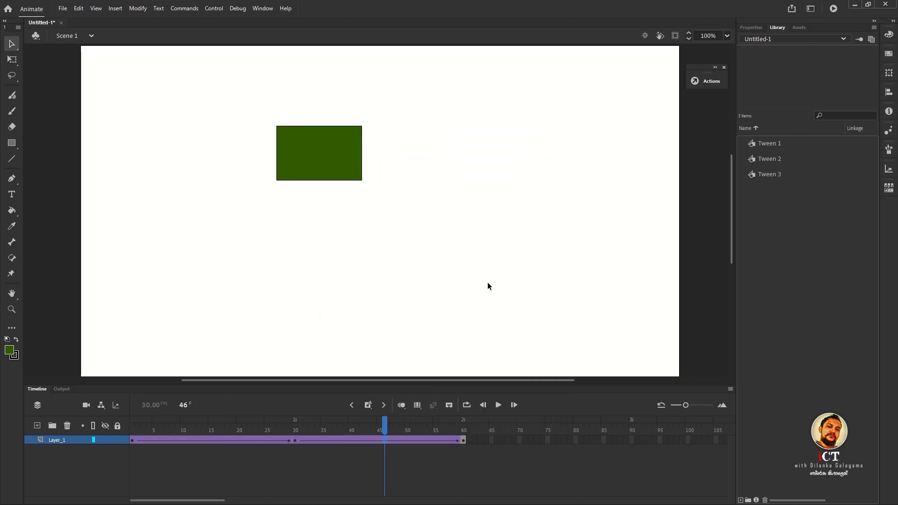
- Play the rectangle animation on the timeline, and test the movie in its preview window
{"action": "key", "text": "Return"}
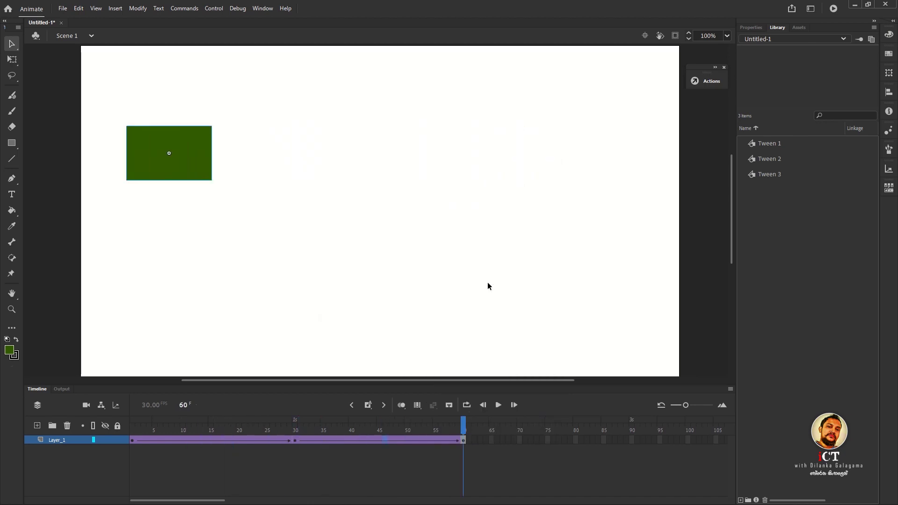
{"action": "key", "text": "Return"}
{"action": "key", "text": "ctrl+Return"}
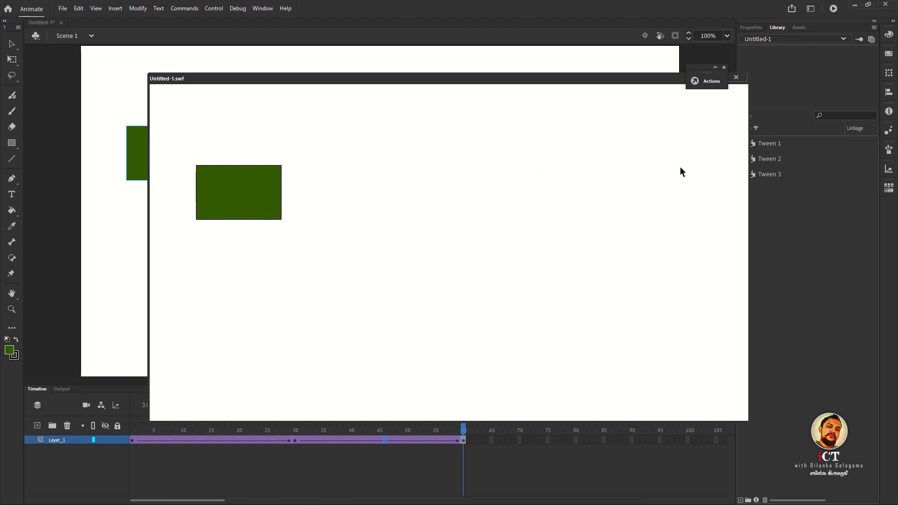
{"action": "left_click", "coordinate": [736, 78]}
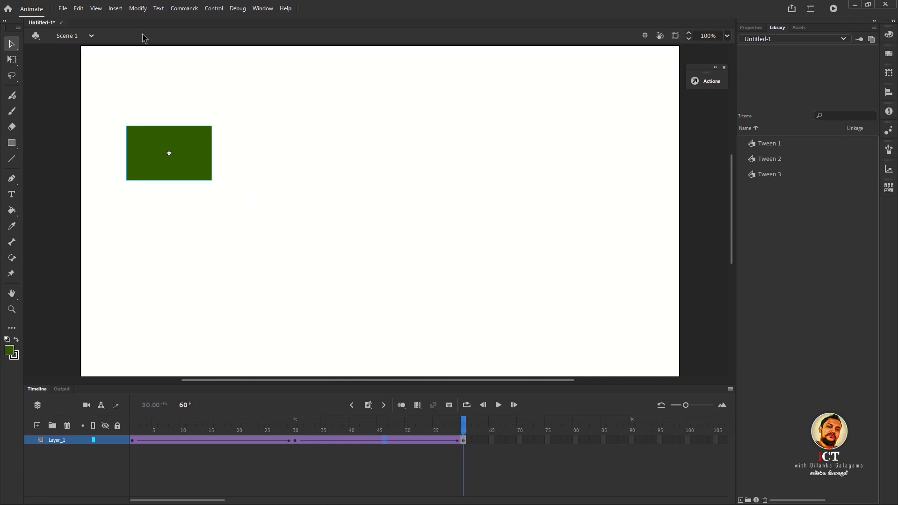
- Create a new symbol named Button Stop with the Button type
{"action": "left_click", "coordinate": [116, 11]}
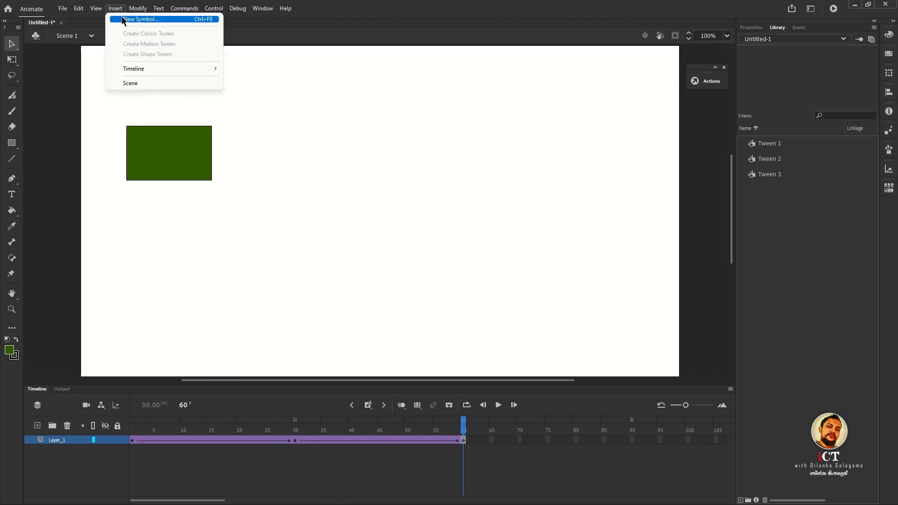
{"action": "left_click", "coordinate": [123, 19]}
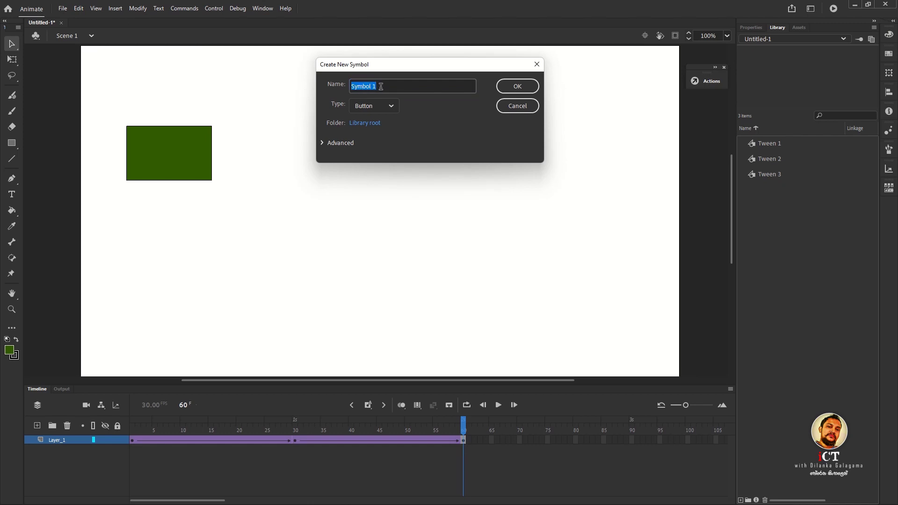
{"action": "type", "text": "Button "}
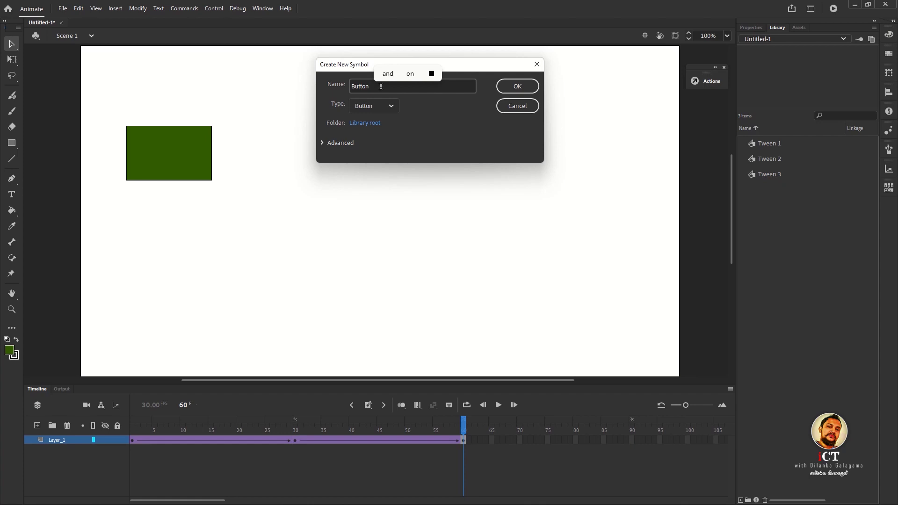
{"action": "type", "text": "St"}
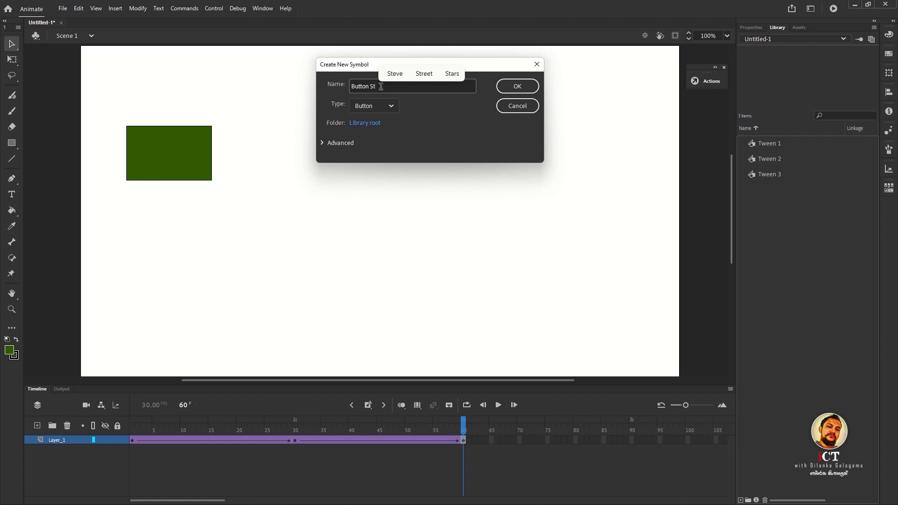
{"action": "type", "text": "op"}
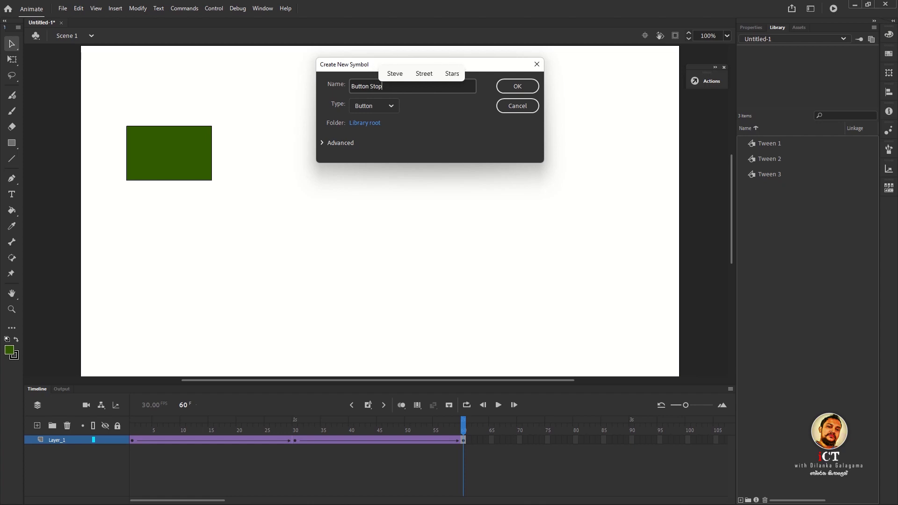
{"action": "left_click", "coordinate": [378, 112]}
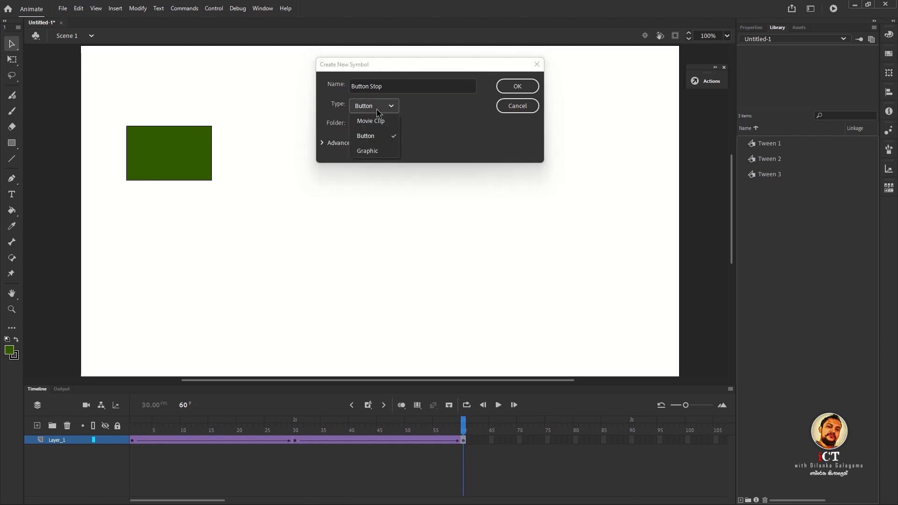
{"action": "left_click", "coordinate": [376, 140]}
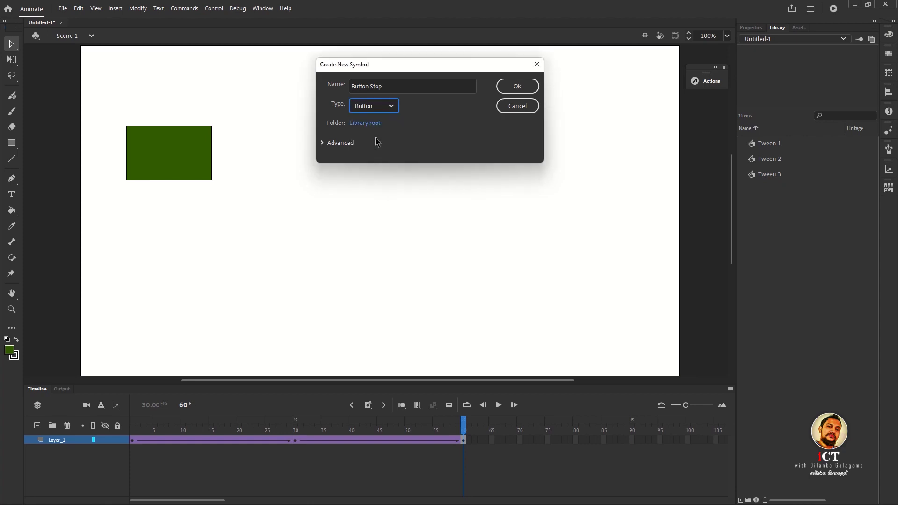
{"action": "left_click", "coordinate": [508, 90]}
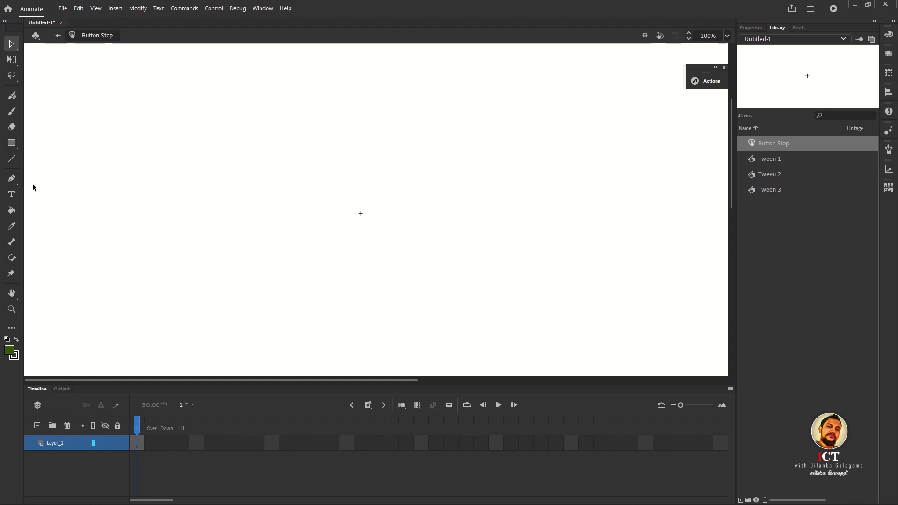
- Add the text STOP to the button's Up state and reposition it slightly right and down
{"action": "left_click", "coordinate": [12, 199]}
{"action": "left_click", "coordinate": [123, 131]}
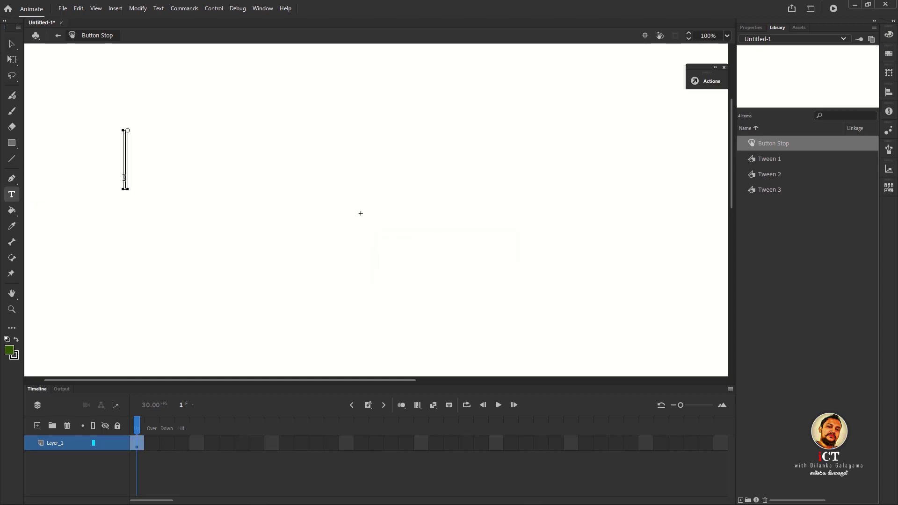
{"action": "type", "text": "STO"}
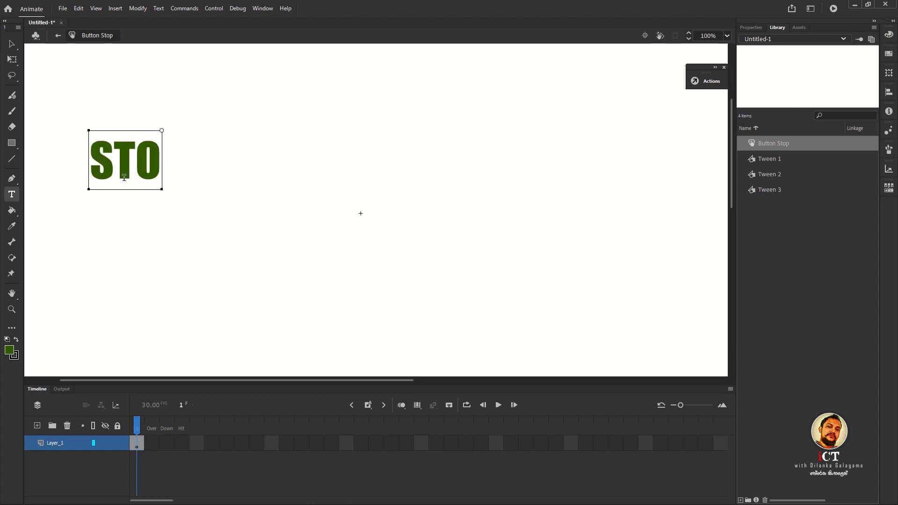
{"action": "type", "text": "P"}
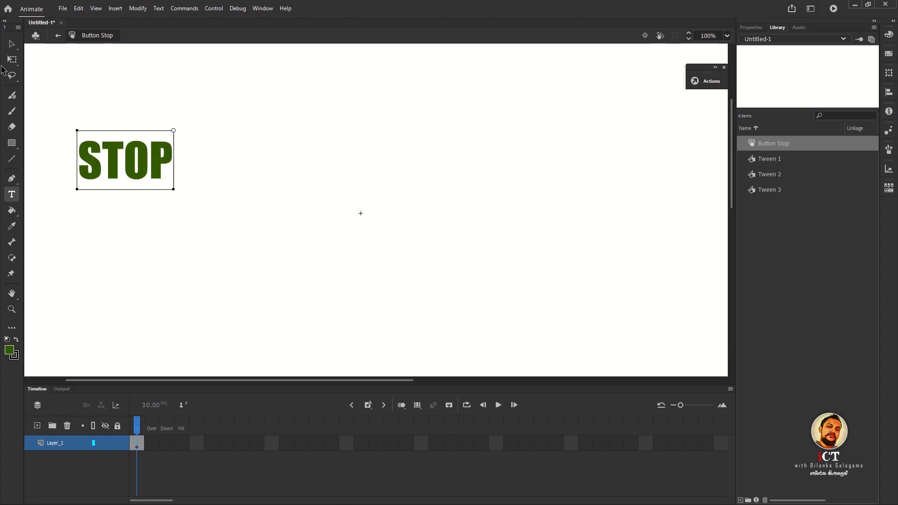
{"action": "left_click", "coordinate": [11, 44]}
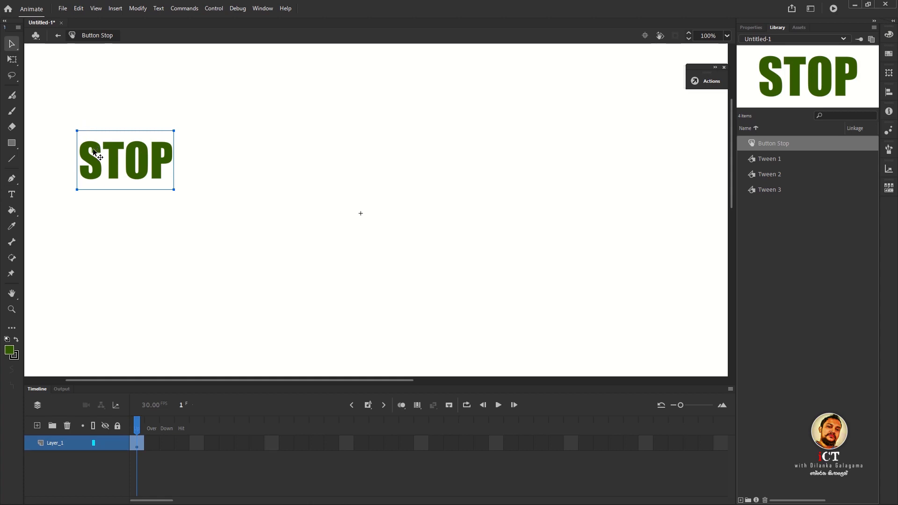
{"action": "left_click_drag", "start_coordinate": [94, 151], "coordinate": [163, 165]}
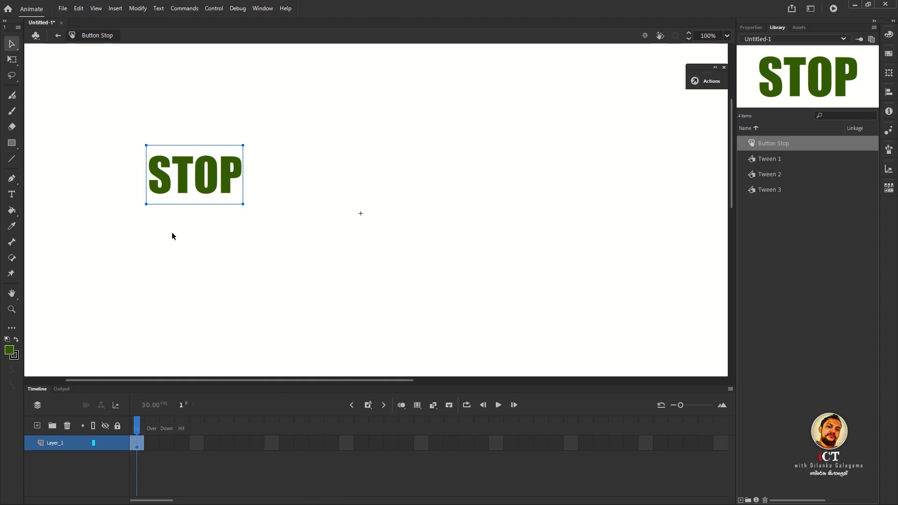
- Add a keyframe for the button's Over state and set the STOP text's fill to teal green there
{"action": "left_click", "coordinate": [152, 443]}
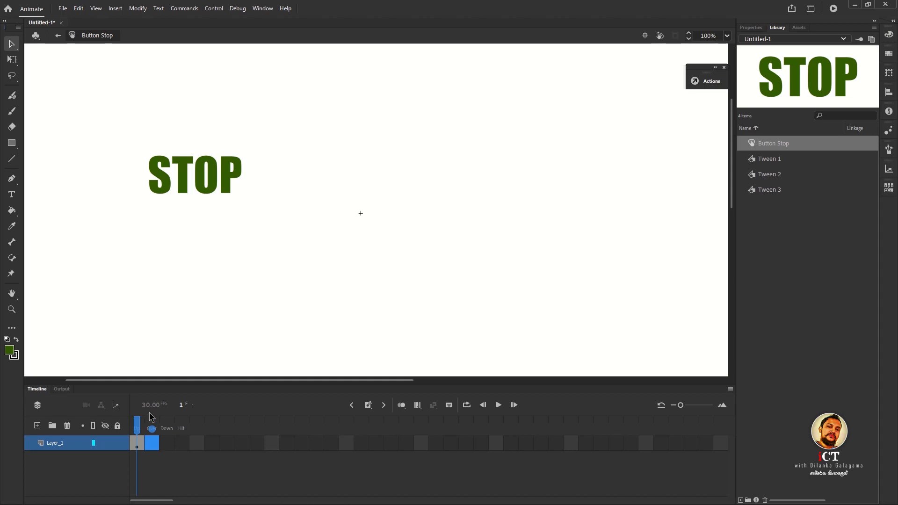
{"action": "left_click", "coordinate": [201, 189]}
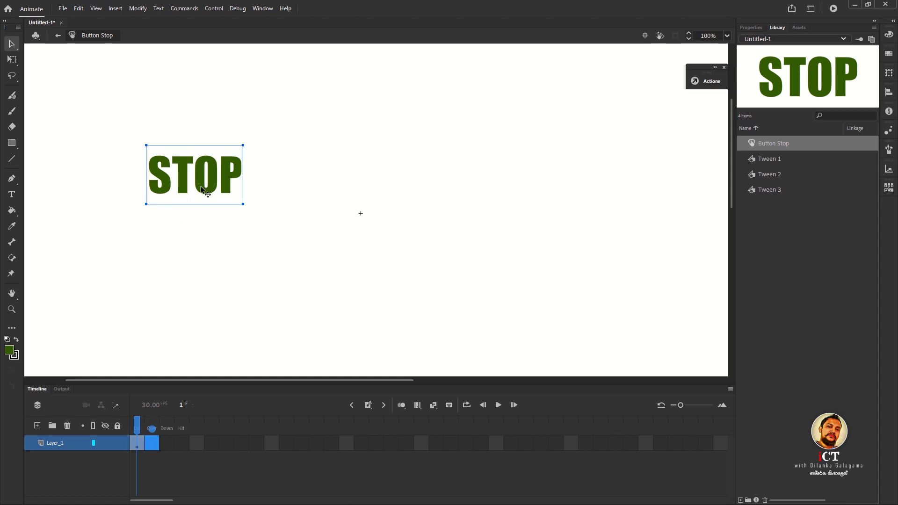
{"action": "left_click", "coordinate": [751, 29]}
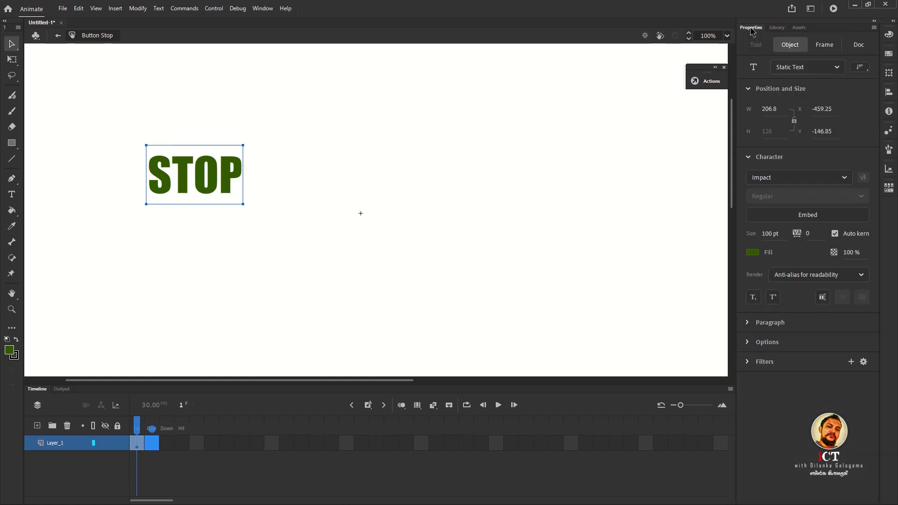
{"action": "left_click", "coordinate": [751, 252]}
{"action": "left_click", "coordinate": [701, 318]}
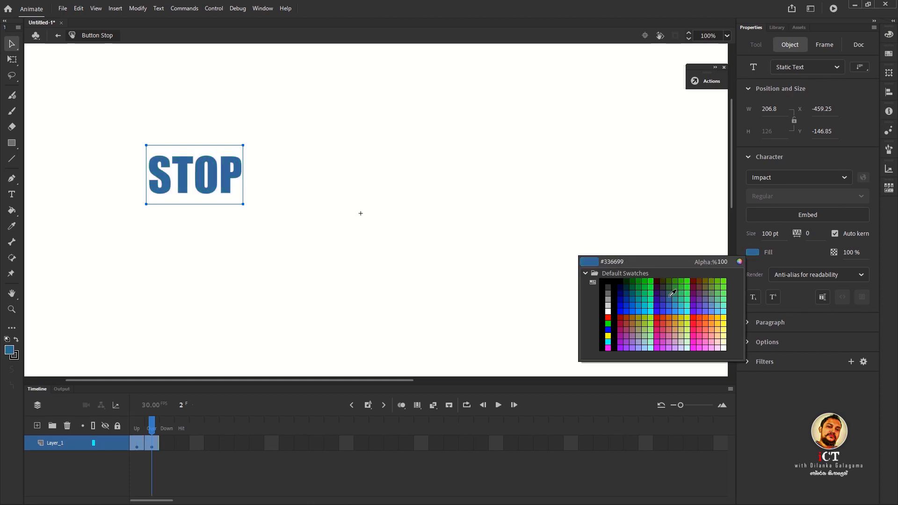
{"action": "left_click", "coordinate": [678, 295]}
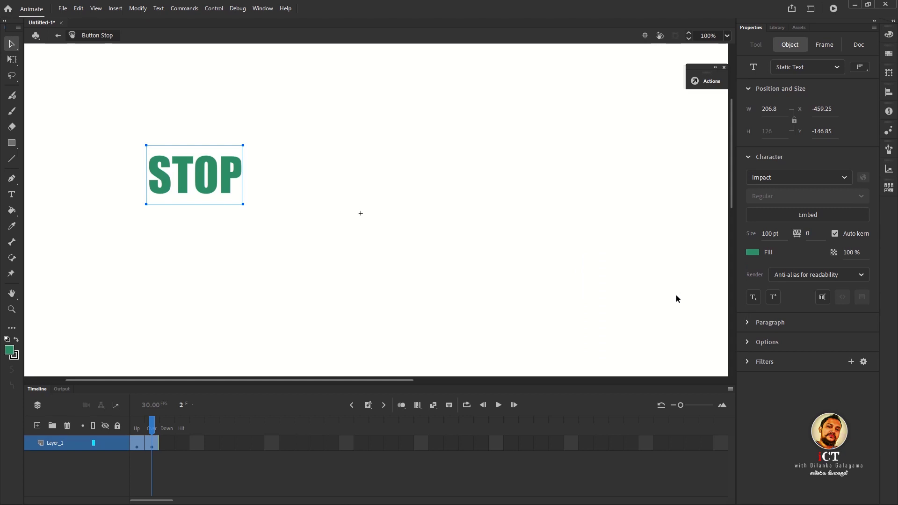
- Add a keyframe for the Stop button's Hit state and return to Scene 1
{"action": "left_click", "coordinate": [182, 444]}
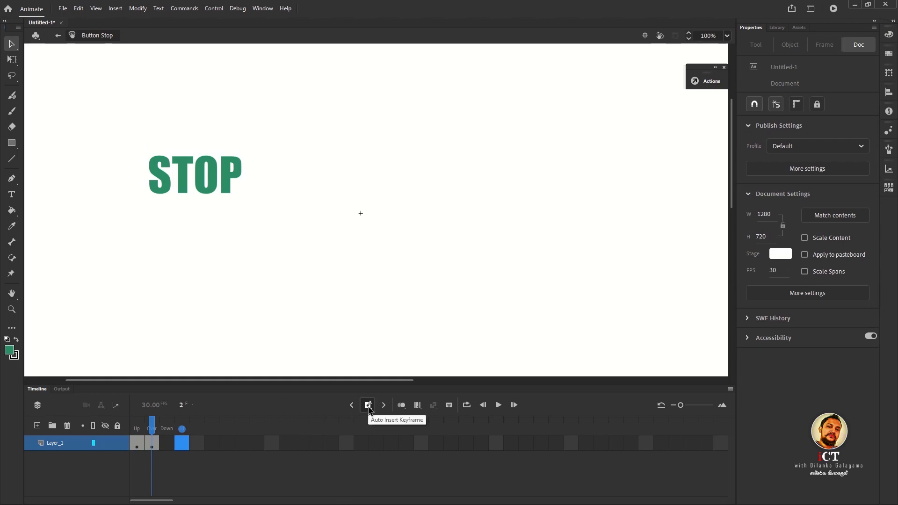
{"action": "left_click", "coordinate": [368, 406]}
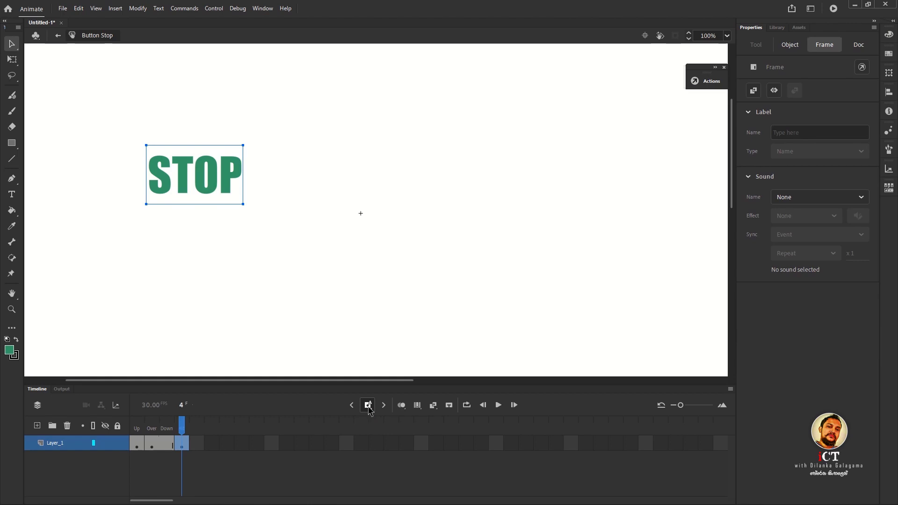
{"action": "left_click", "coordinate": [59, 37]}
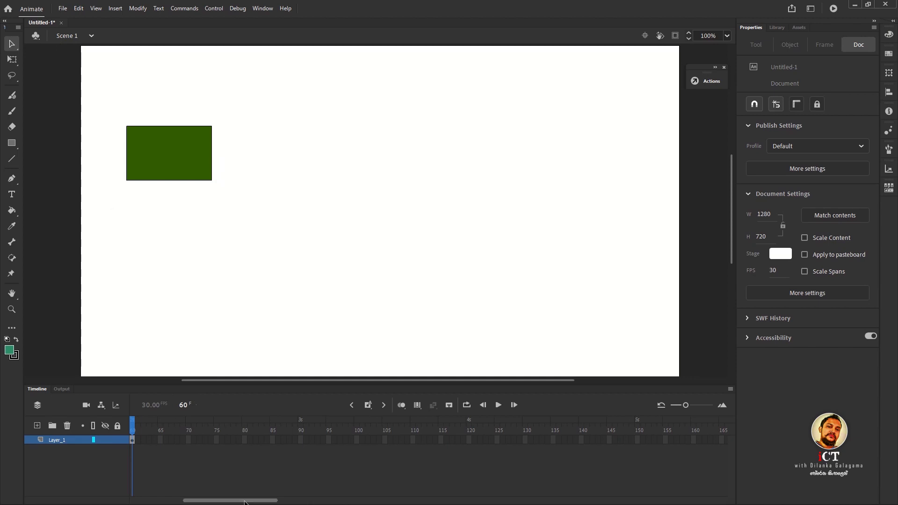
{"action": "left_click_drag", "start_coordinate": [245, 501], "coordinate": [191, 501]}
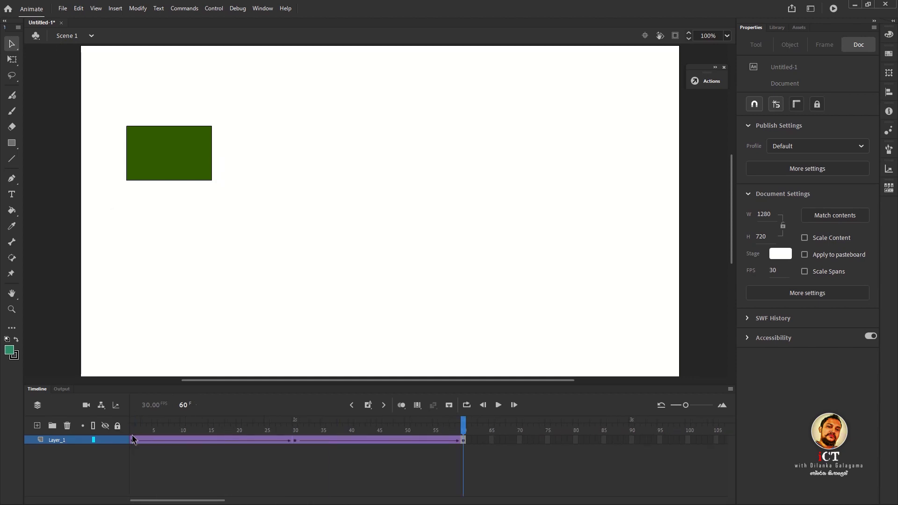
- Create a new symbol named Button Play with the Button type
{"action": "left_click", "coordinate": [120, 12]}
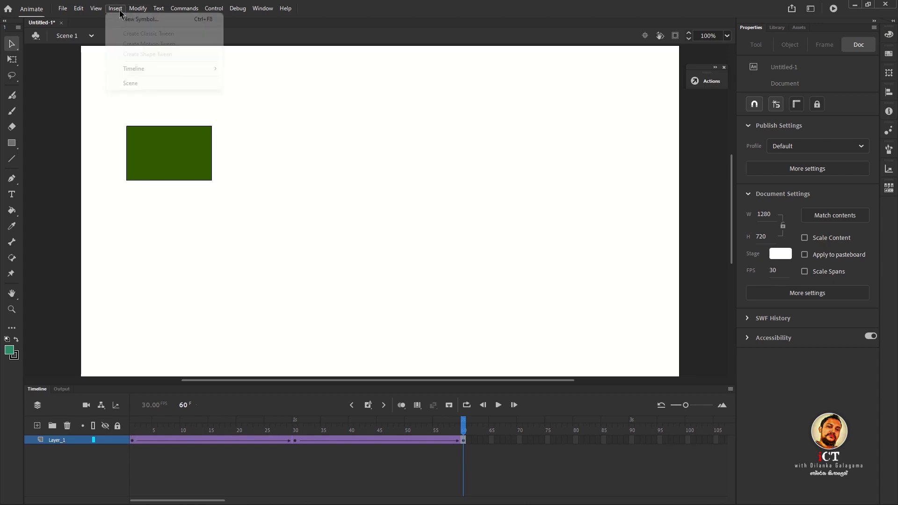
{"action": "left_click", "coordinate": [125, 20]}
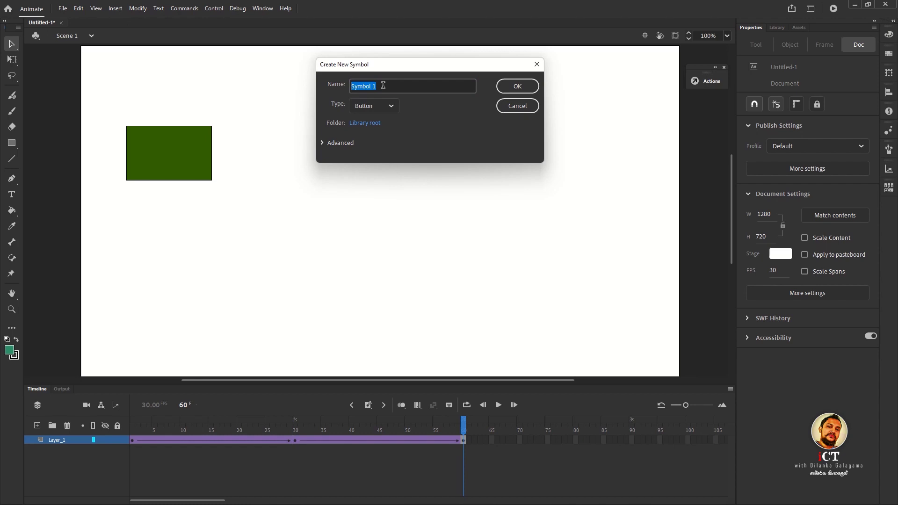
{"action": "key", "text": "BackSpace"}
{"action": "type", "text": "Button"}
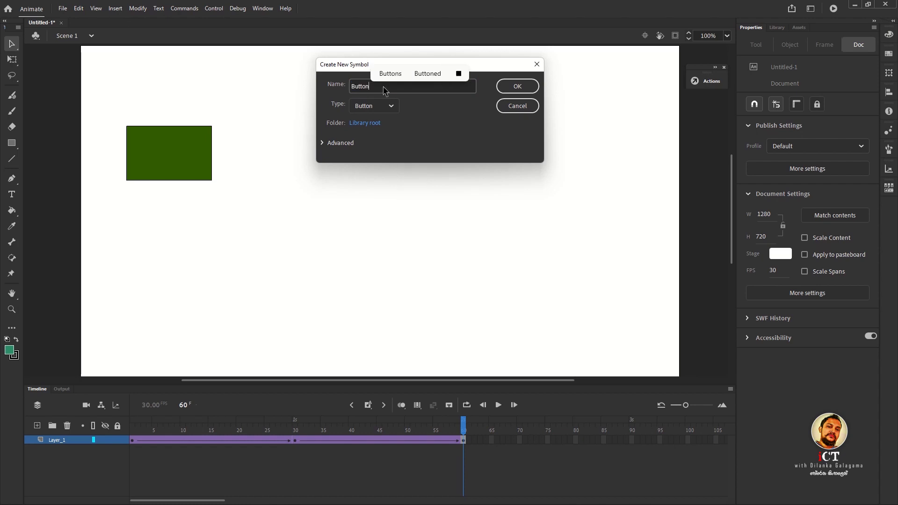
{"action": "type", "text": " Play"}
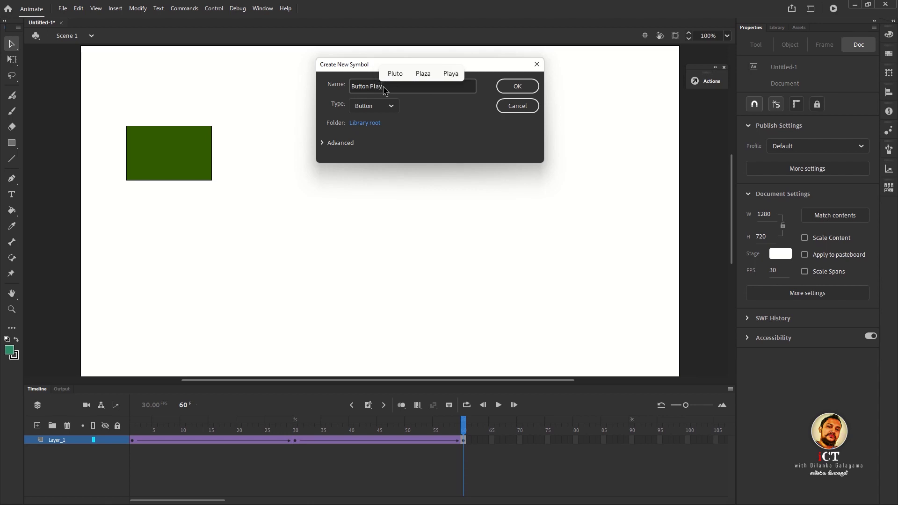
{"action": "left_click", "coordinate": [375, 105]}
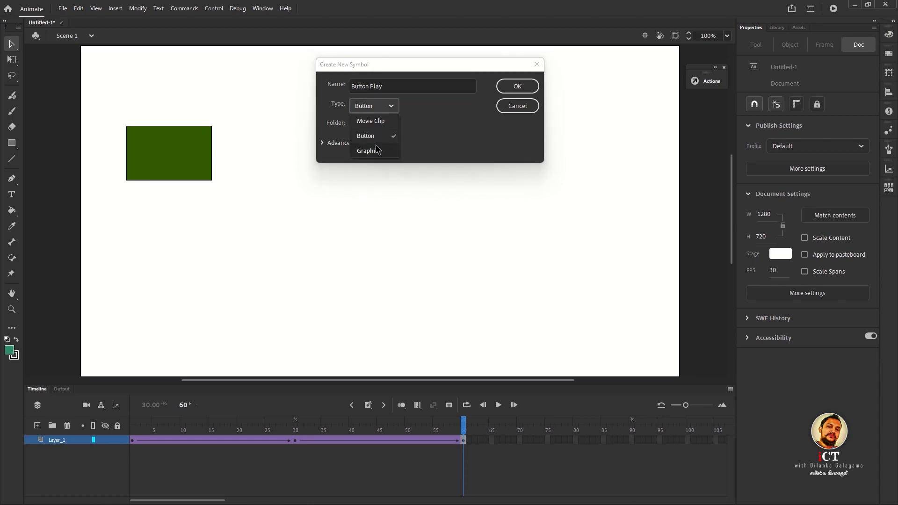
{"action": "left_click", "coordinate": [381, 137]}
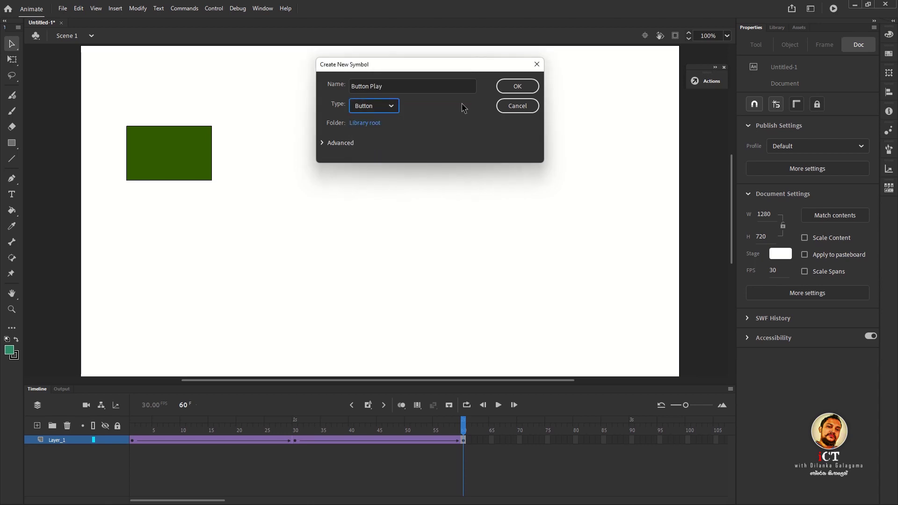
{"action": "left_click", "coordinate": [509, 86]}
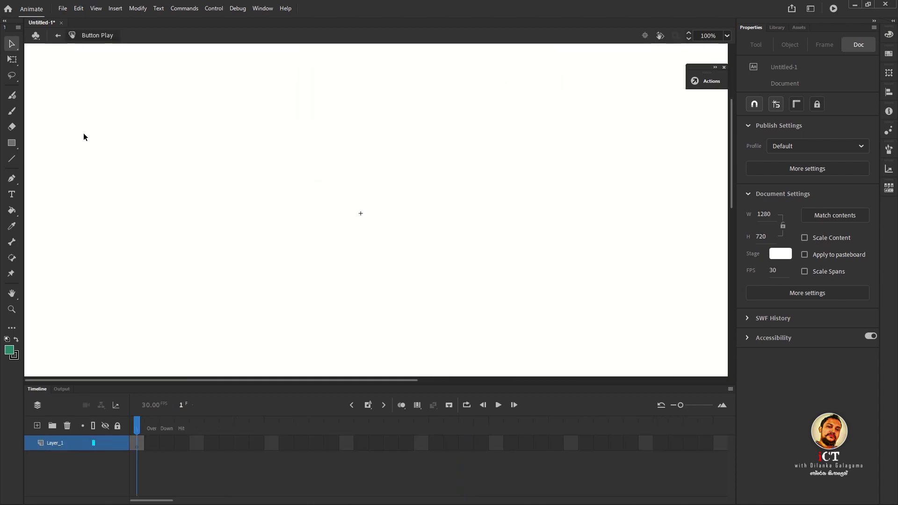
- Add the text Play to the button's Up state and set its fill to dark green #336600
{"action": "left_click", "coordinate": [12, 194]}
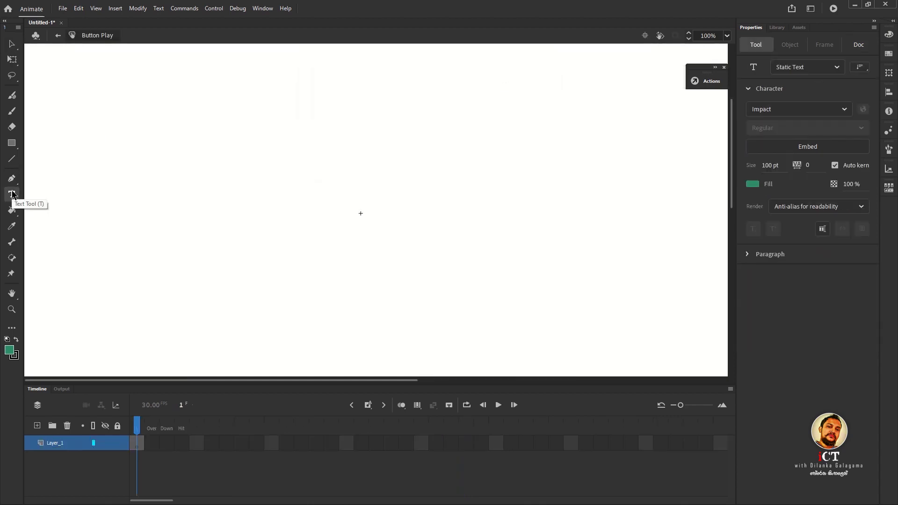
{"action": "left_click", "coordinate": [178, 170]}
{"action": "type", "text": "Pla"}
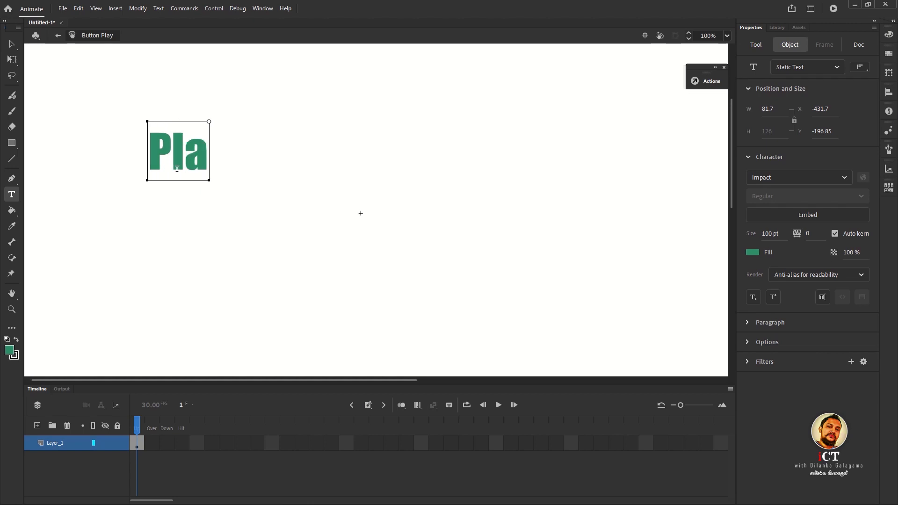
{"action": "type", "text": "y"}
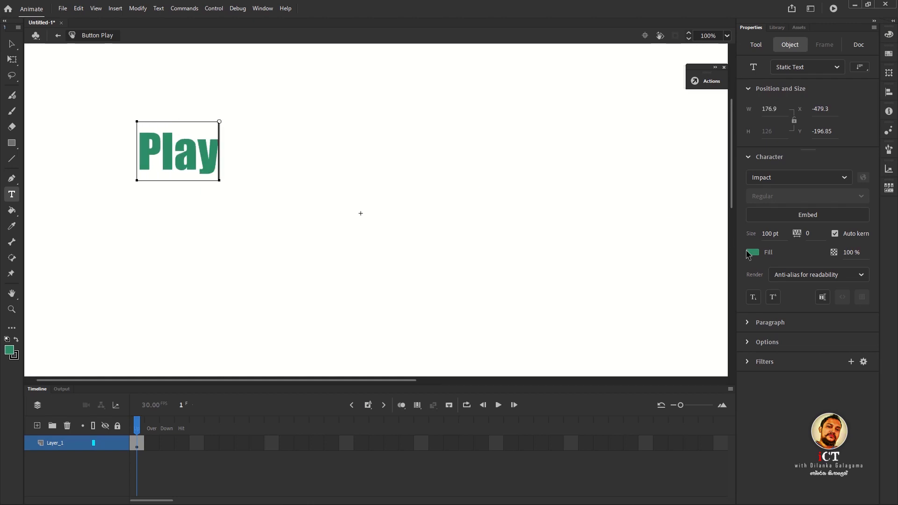
{"action": "left_click", "coordinate": [752, 252]}
{"action": "key", "text": "ctrl+a"}
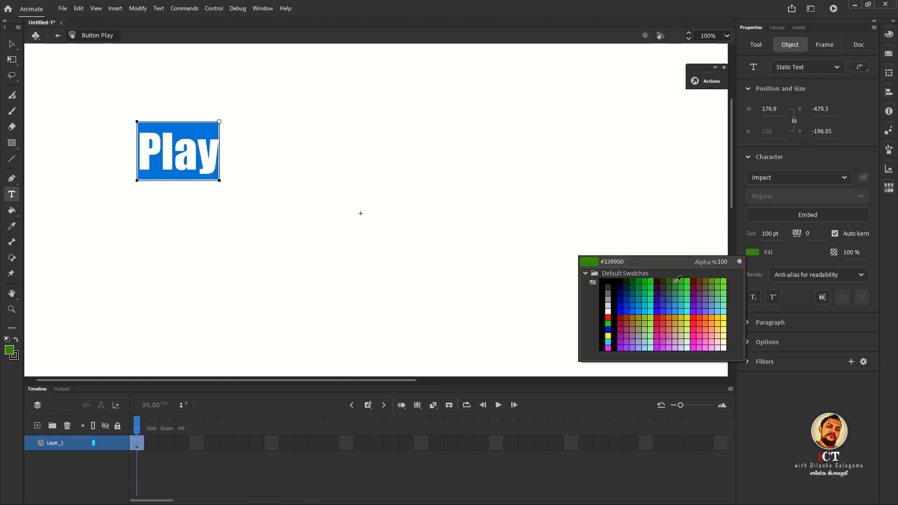
{"action": "left_click", "coordinate": [672, 282]}
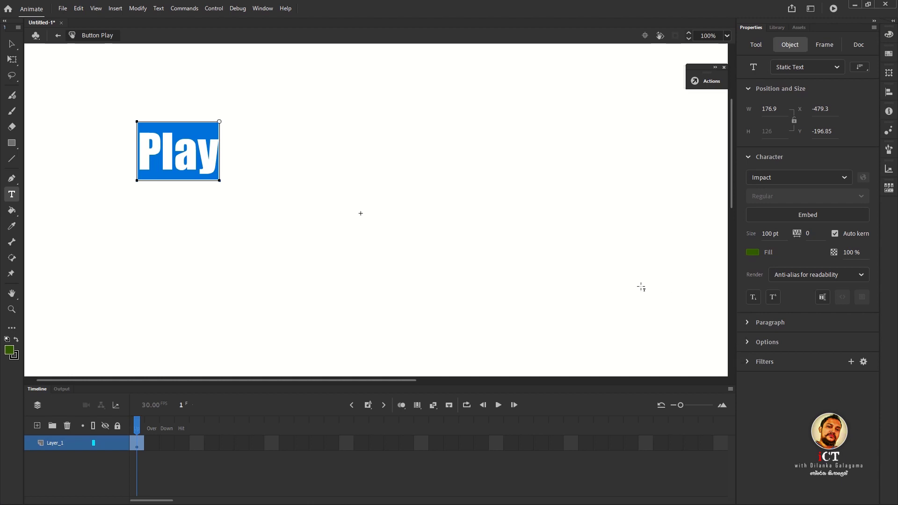
- Add a keyframe for the button's Over state and set the Play text's fill to a brighter green there
{"action": "left_click", "coordinate": [151, 444]}
{"action": "left_click_drag", "start_coordinate": [151, 448], "coordinate": [152, 445]}
{"action": "left_click", "coordinate": [752, 252]}
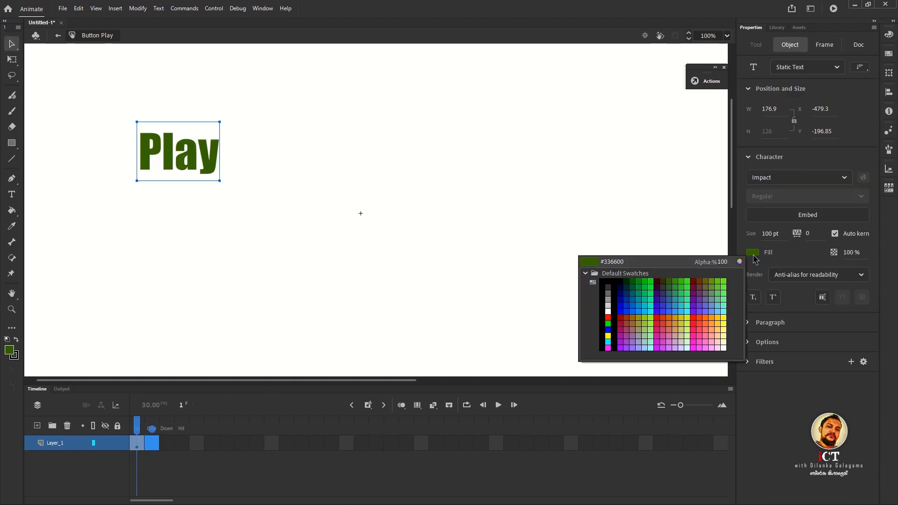
{"action": "left_click", "coordinate": [681, 292]}
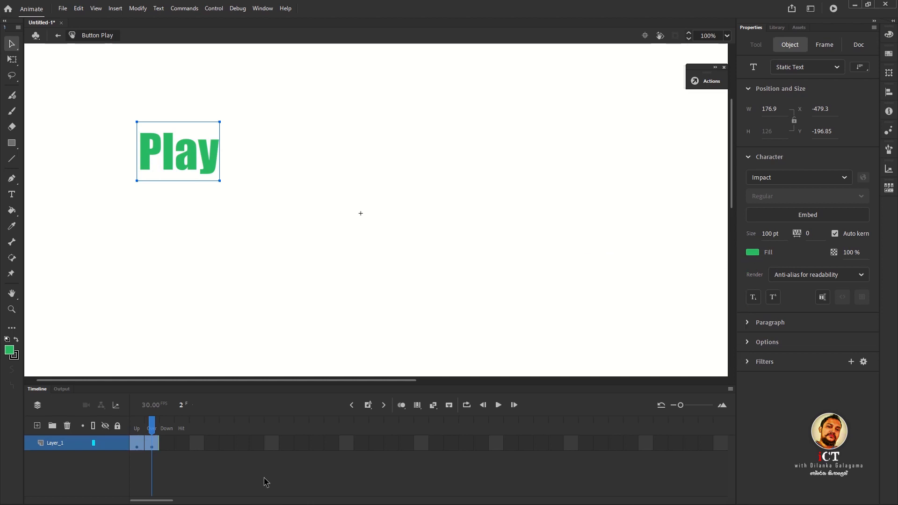
- Add a keyframe for the Play button's Hit state, and return to Scene 1 with the document's library open
{"action": "left_click", "coordinate": [181, 445]}
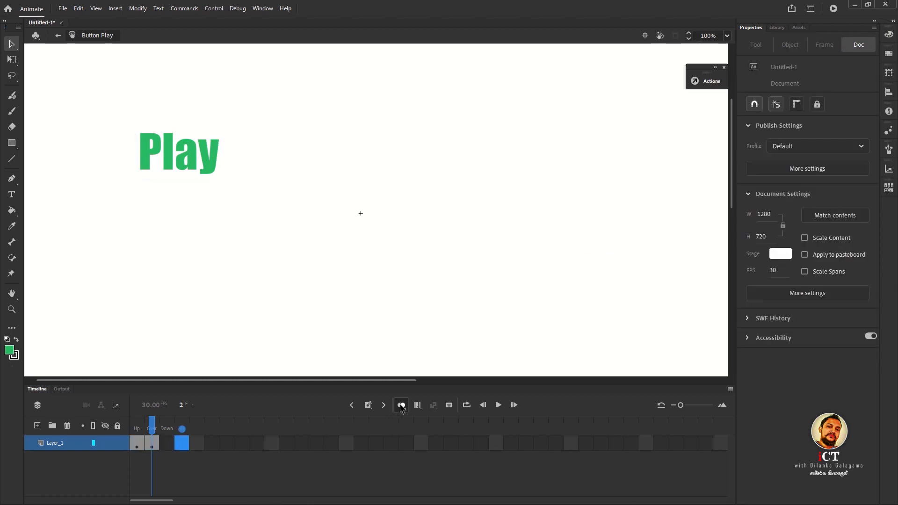
{"action": "left_click", "coordinate": [369, 406]}
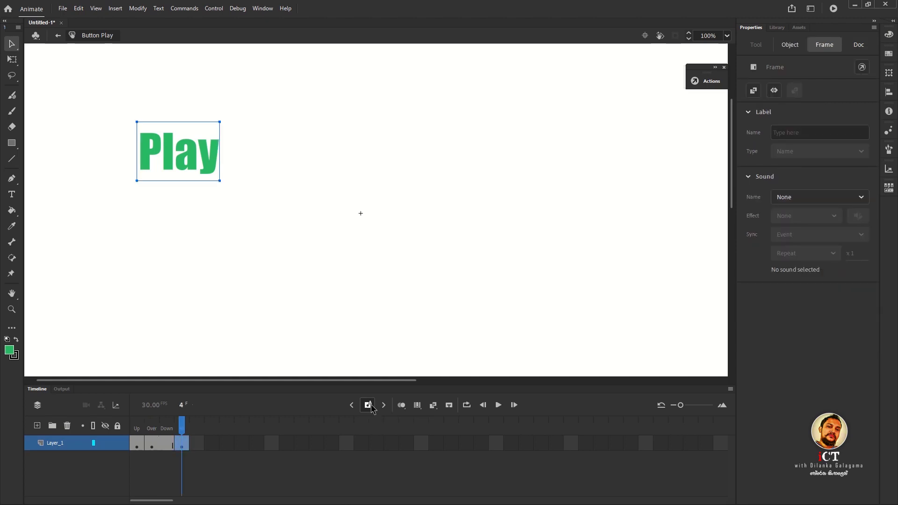
{"action": "key", "text": "ctrl+l"}
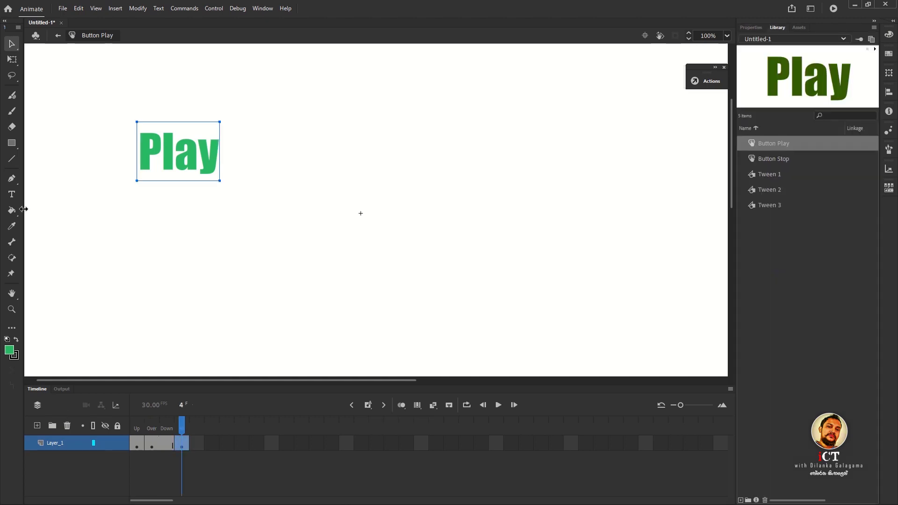
{"action": "left_click", "coordinate": [58, 36]}
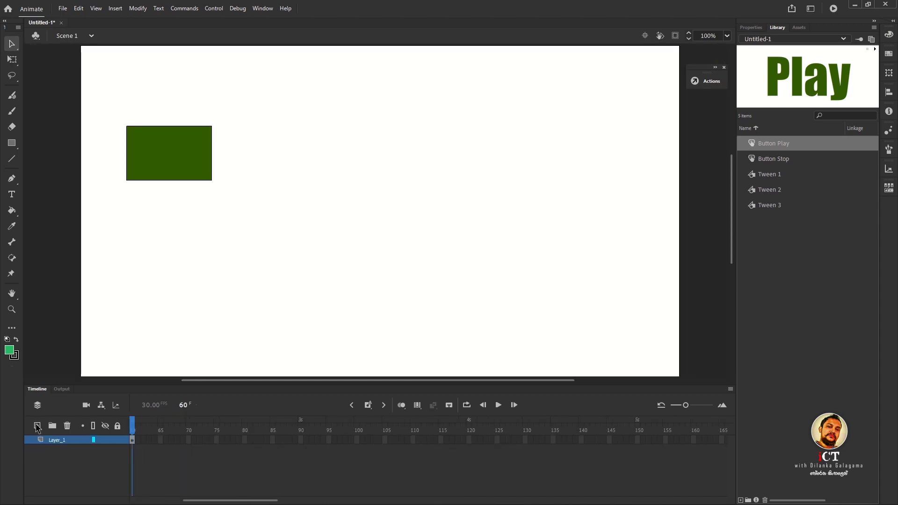
- Add a new layer and place the Button Stop and Button Play symbols side by side below the rectangle at frame 1
{"action": "left_click", "coordinate": [38, 426]}
{"action": "left_click_drag", "start_coordinate": [230, 502], "coordinate": [157, 501]}
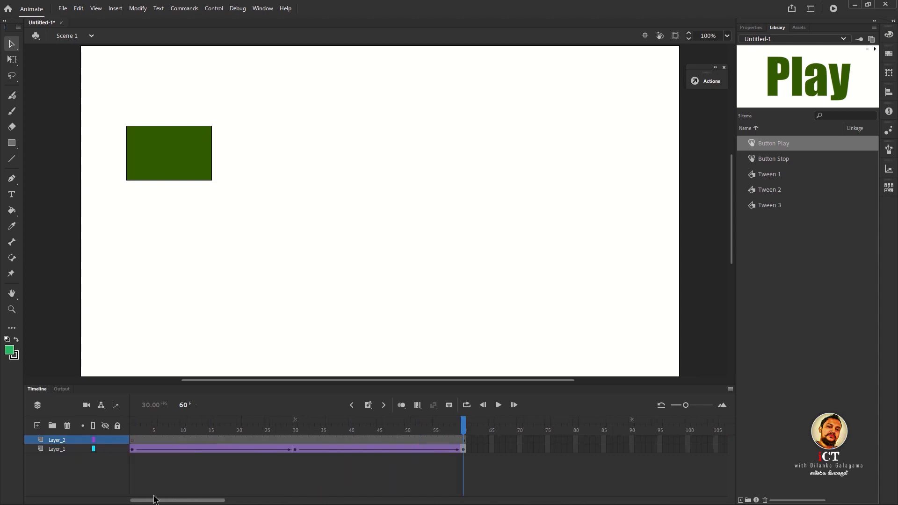
{"action": "left_click", "coordinate": [131, 442]}
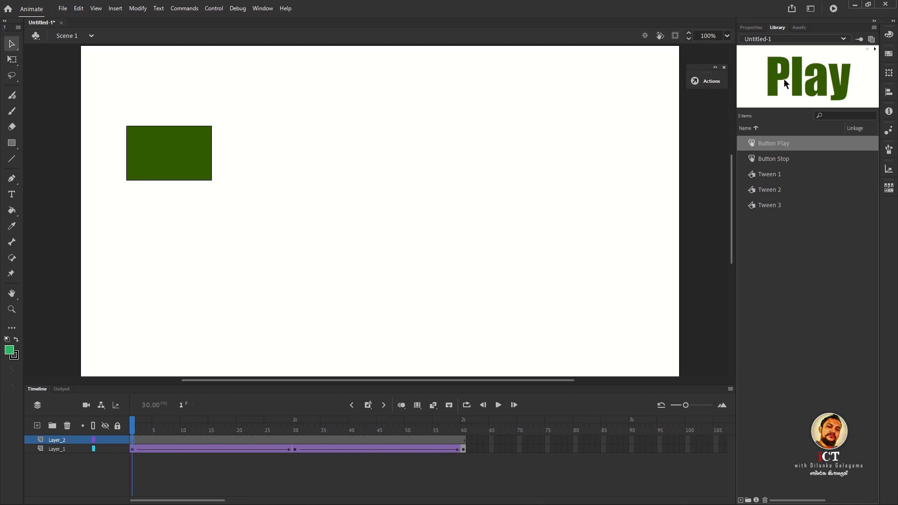
{"action": "left_click", "coordinate": [783, 161]}
{"action": "left_click_drag", "start_coordinate": [781, 94], "coordinate": [190, 291]}
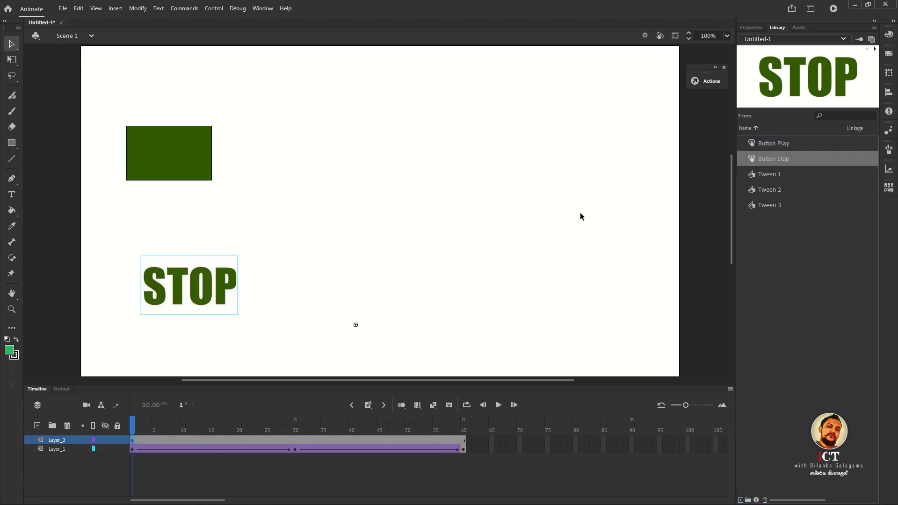
{"action": "left_click", "coordinate": [771, 144]}
{"action": "mouse_move", "coordinate": [313, 287]}
{"action": "left_mouse_down"}
{"action": "mouse_move", "coordinate": [295, 291]}
{"action": "mouse_move", "coordinate": [304, 286]}
{"action": "left_mouse_up"}
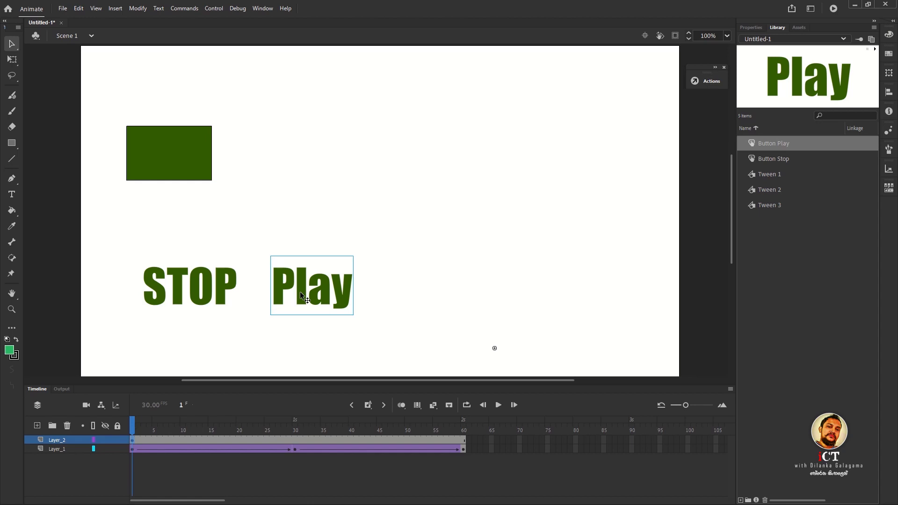
- Add a third layer and name it actions, and rename the layer holding the Stop and Play buttons as buttons_
{"action": "left_click", "coordinate": [37, 426]}
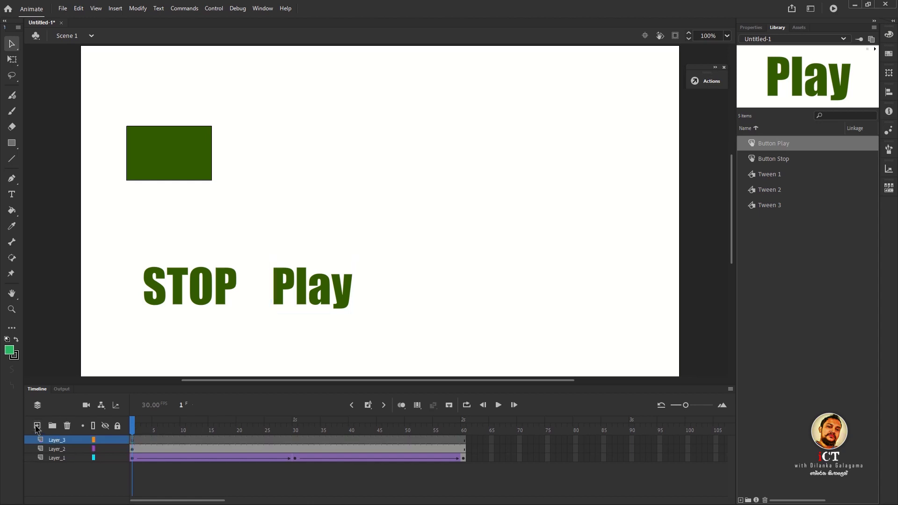
{"action": "left_click", "coordinate": [53, 450]}
{"action": "double_click", "coordinate": [54, 449]}
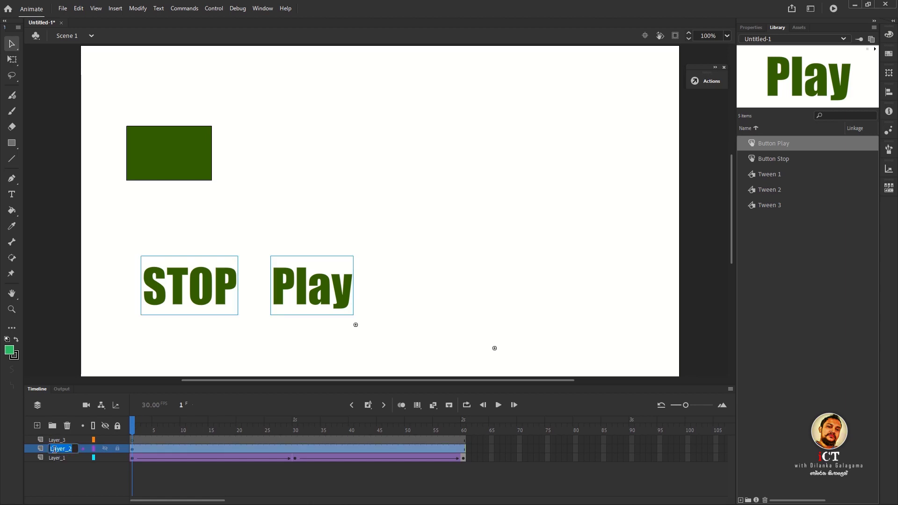
{"action": "type", "text": "buttons"}
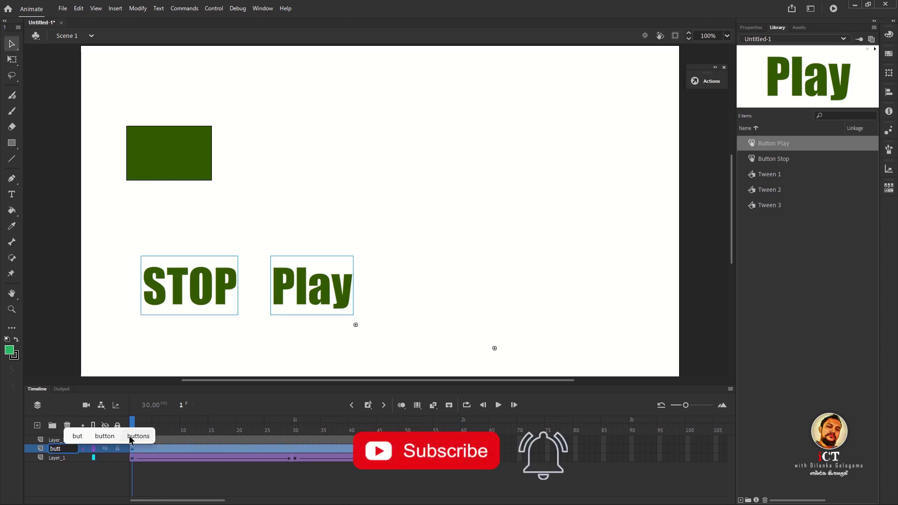
{"action": "left_click", "coordinate": [54, 440]}
{"action": "double_click", "coordinate": [54, 439]}
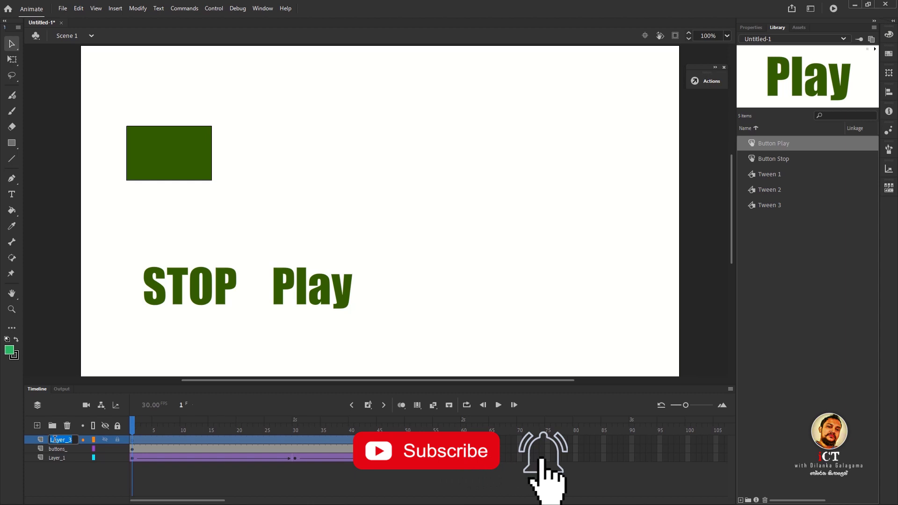
{"action": "type", "text": "actions"}
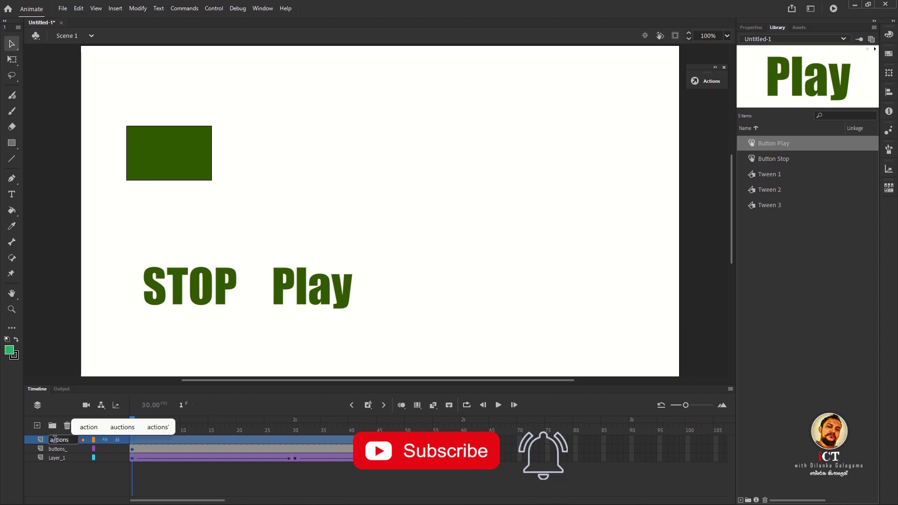
{"action": "key", "text": "Return"}
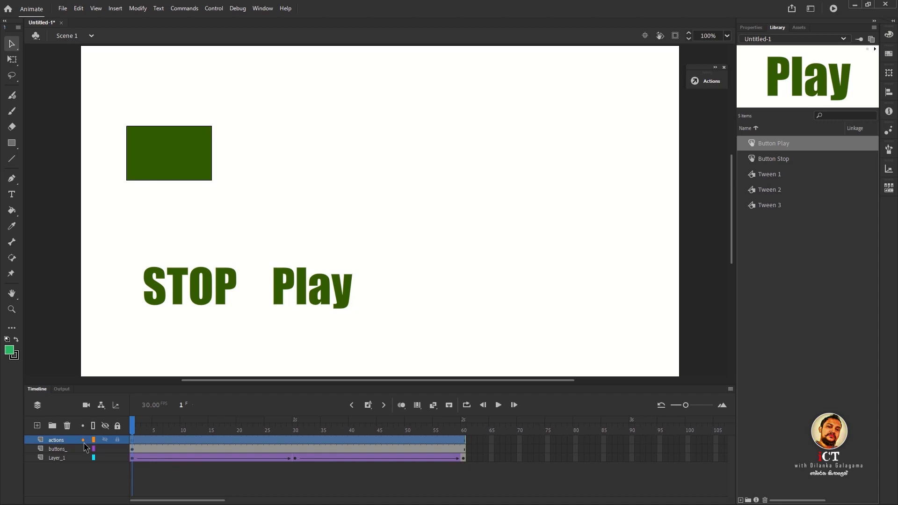
- Open the script editor for frame 1 of the actions layer, and show the code snippets with the STOP button selected
{"action": "left_click", "coordinate": [58, 460]}
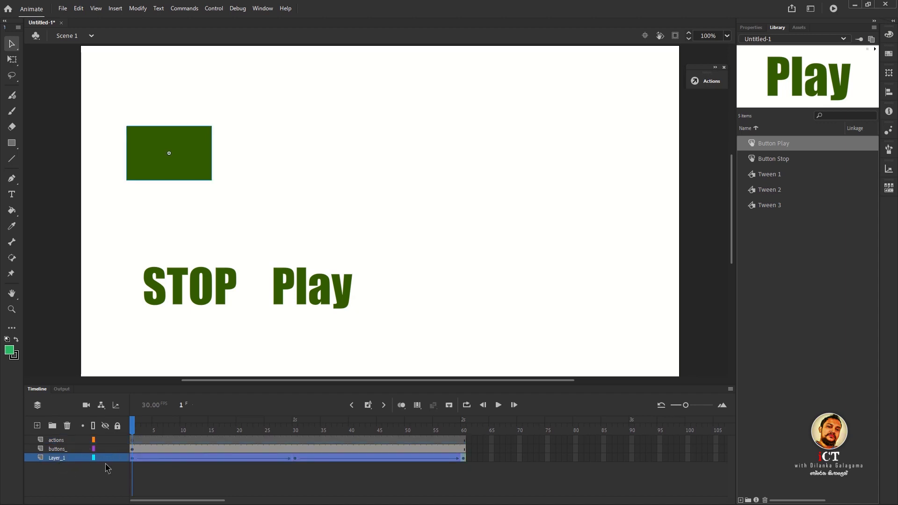
{"action": "left_click", "coordinate": [62, 442]}
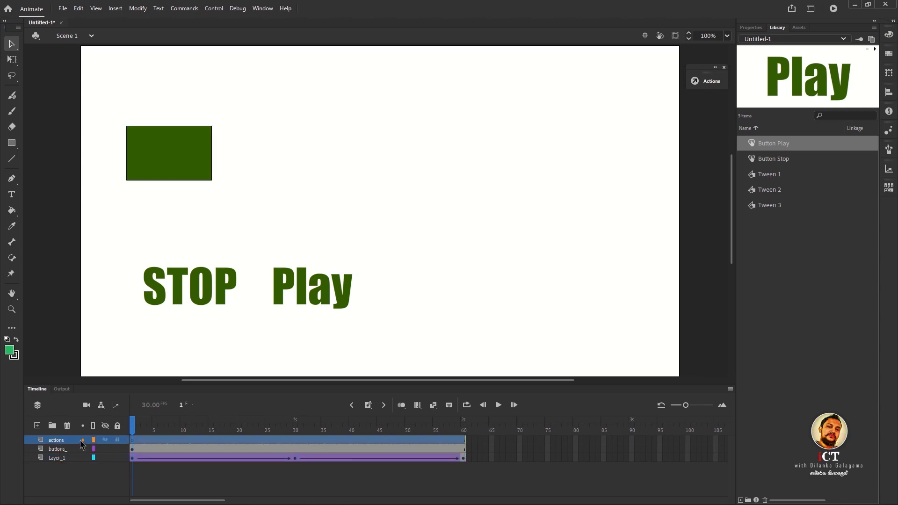
{"action": "right_click", "coordinate": [132, 440]}
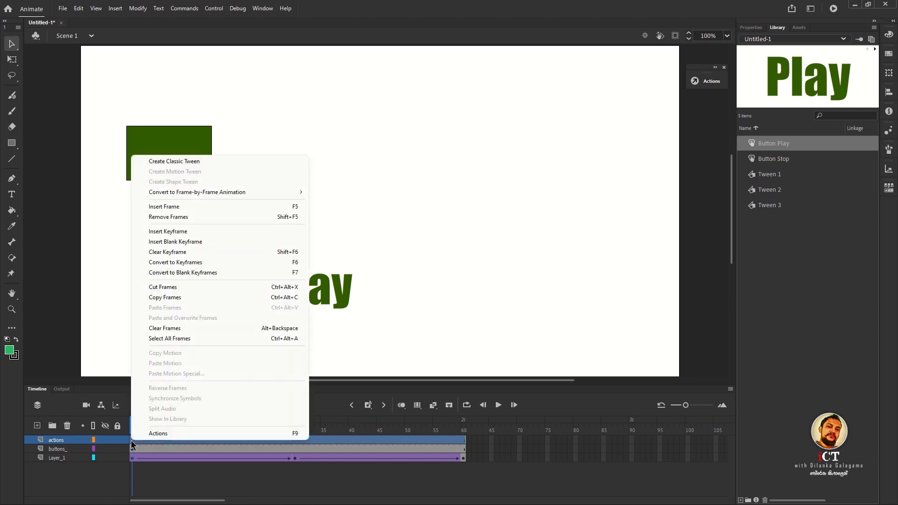
{"action": "left_click", "coordinate": [158, 433]}
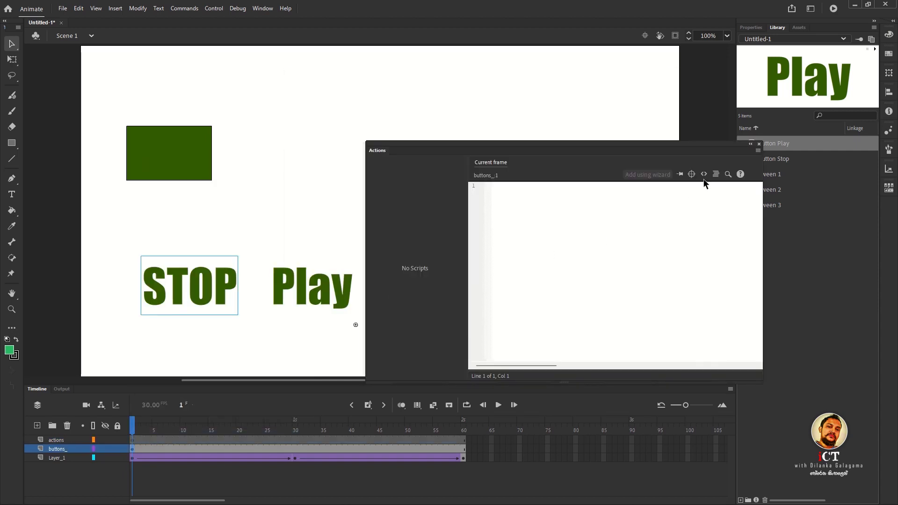
{"action": "left_click", "coordinate": [704, 175]}
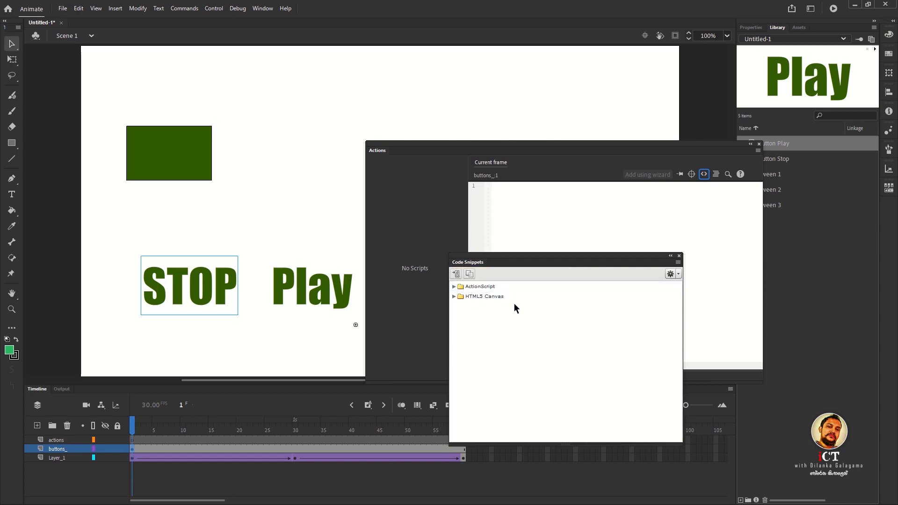
- Apply the ActionScript Mouse Click Event snippet from Event Handlers to the STOP button, accepting an automatically created instance name
{"action": "left_click", "coordinate": [493, 291]}
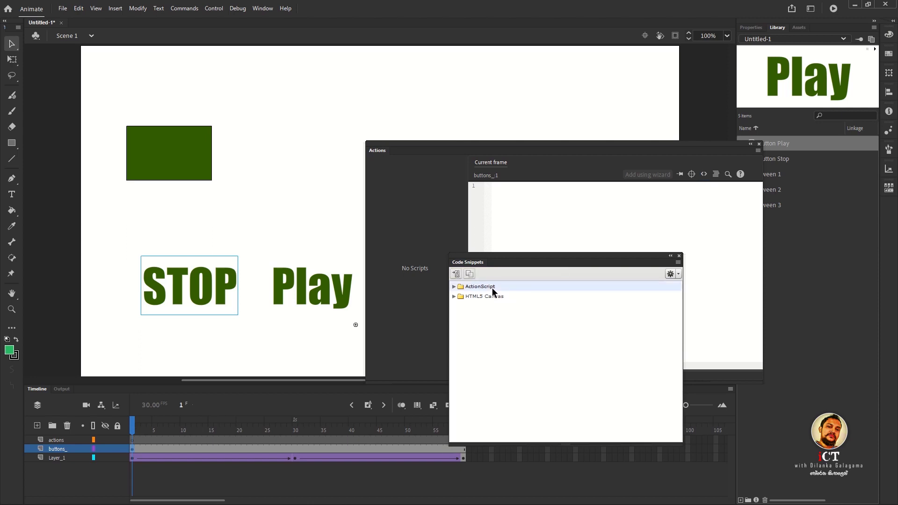
{"action": "left_click", "coordinate": [453, 286]}
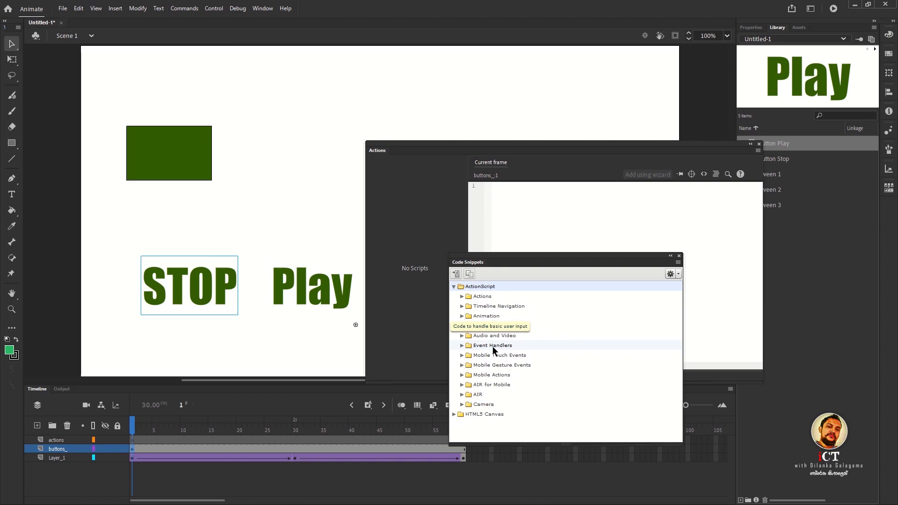
{"action": "left_click", "coordinate": [463, 346]}
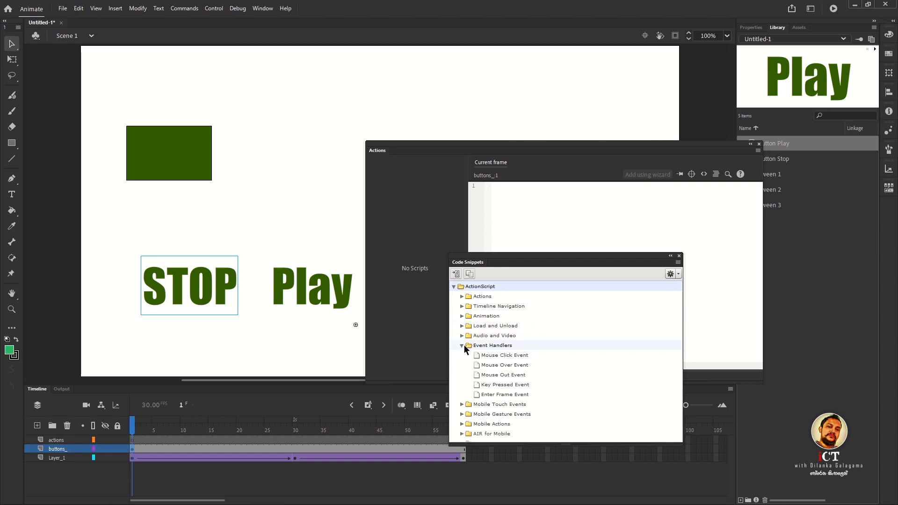
{"action": "left_click", "coordinate": [490, 354]}
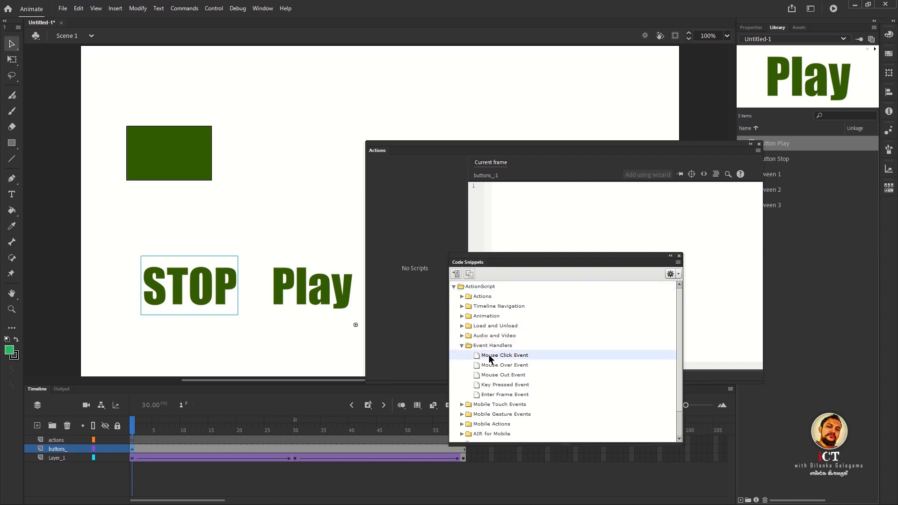
{"action": "double_click", "coordinate": [490, 354]}
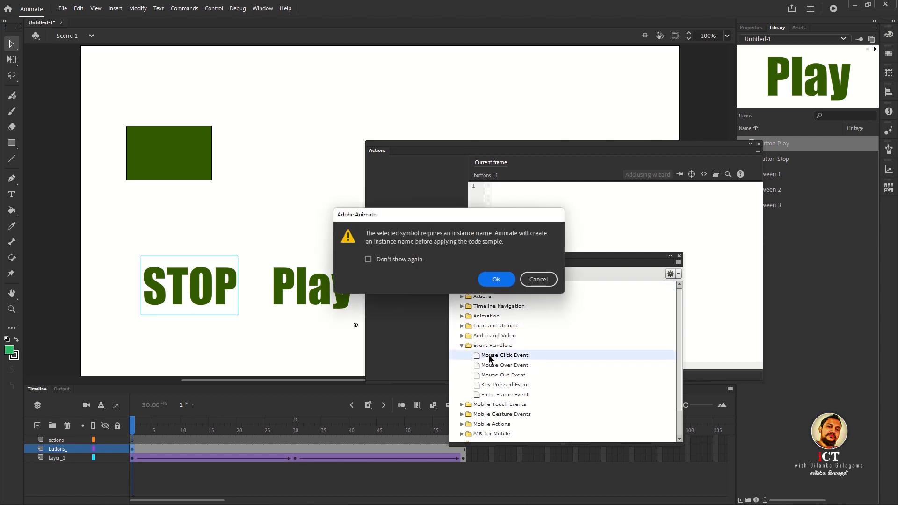
{"action": "left_click", "coordinate": [495, 279]}
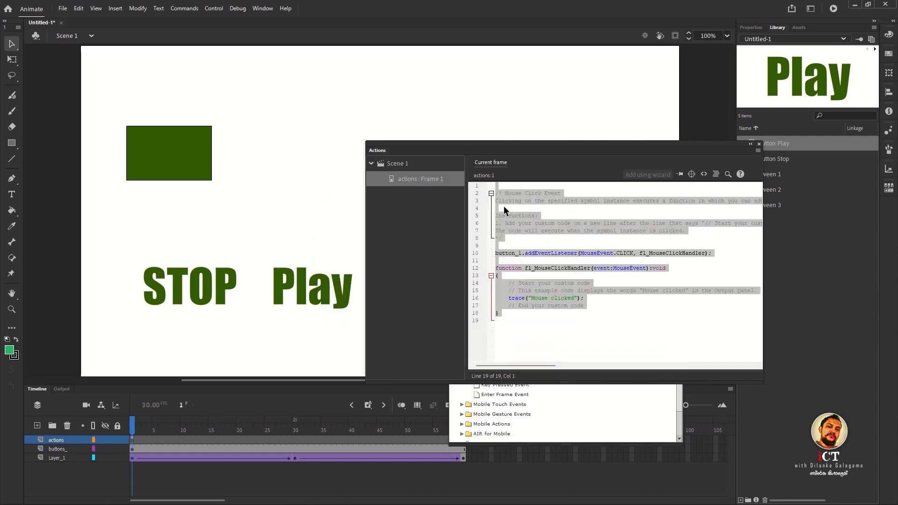
- Add the line stop(); at the start of the STOP button's click handler function body
{"action": "left_click", "coordinate": [535, 275]}
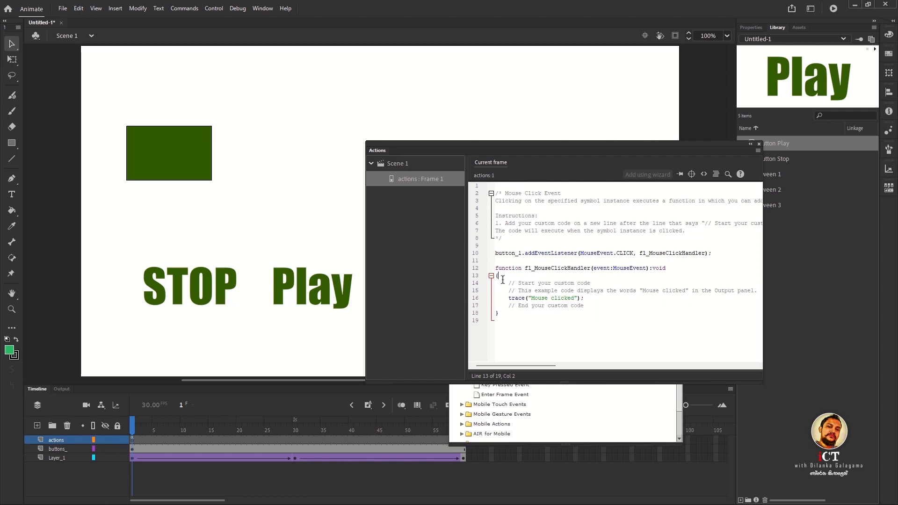
{"action": "key", "text": "Return"}
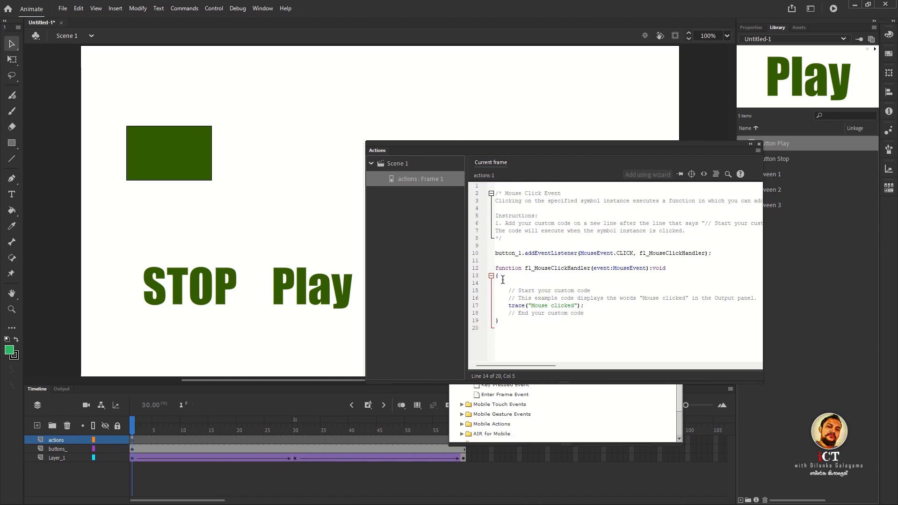
{"action": "type", "text": "stop("}
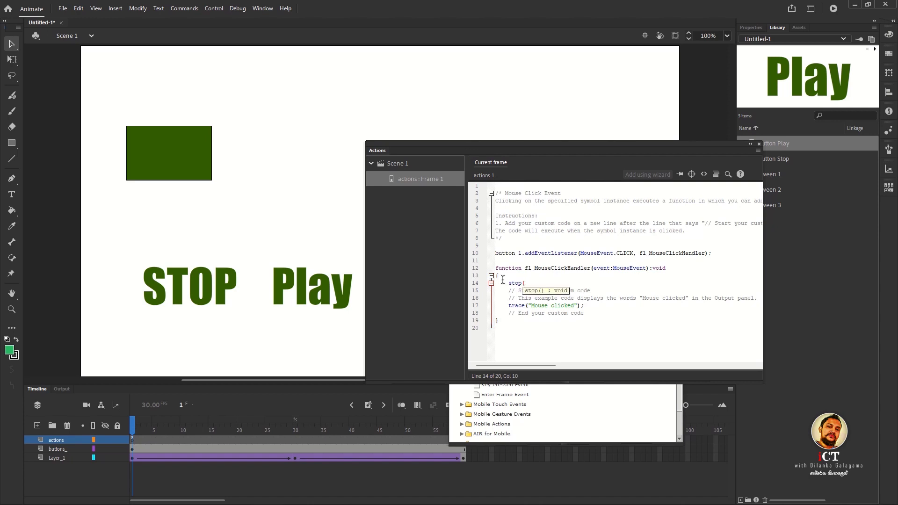
{"action": "type", "text": ");"}
- Test the movie, try the STOP button while the rectangle moves, and close the preview
{"action": "key", "text": "ctrl+Return"}
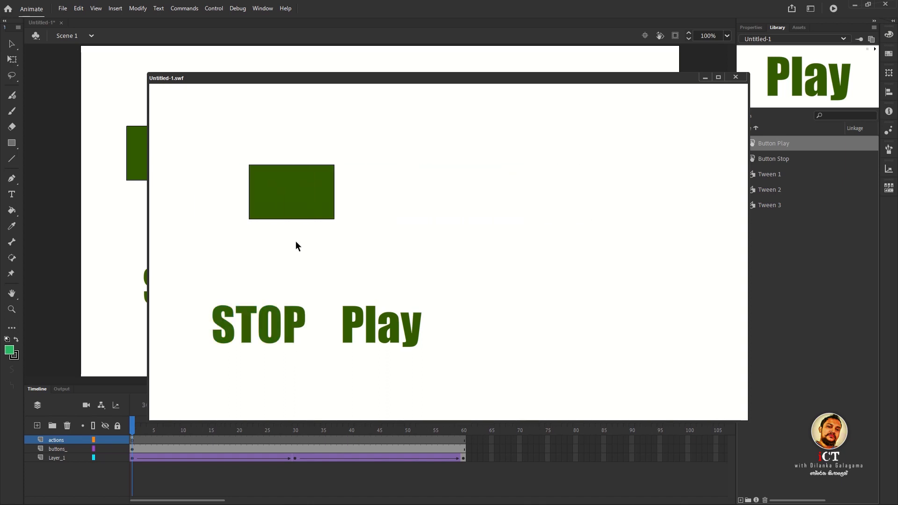
{"action": "left_click", "coordinate": [265, 330]}
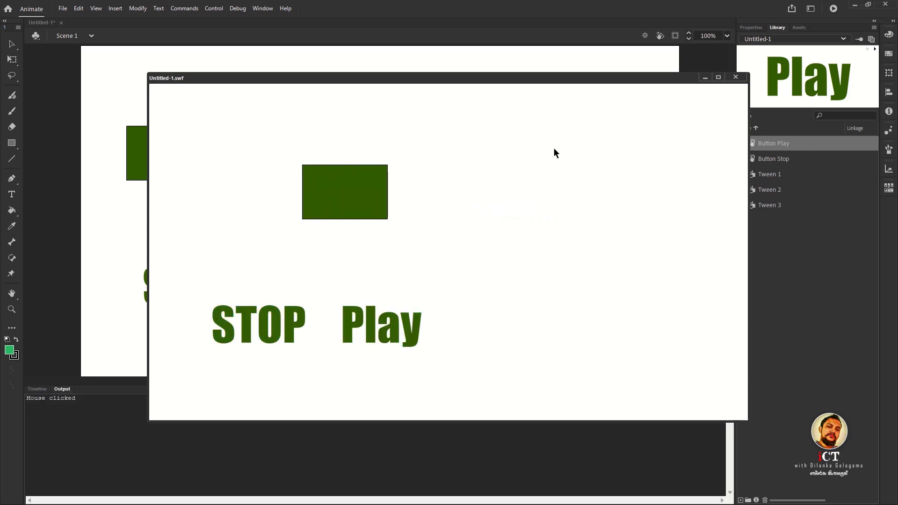
{"action": "left_click", "coordinate": [735, 78]}
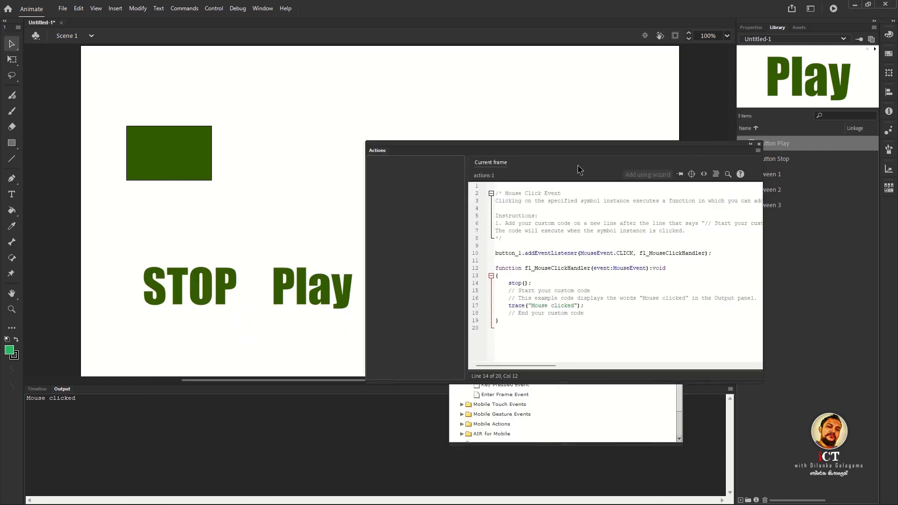
- Apply the Mouse Click Event snippet to the Play button, accepting an automatically created instance name
{"action": "left_click", "coordinate": [339, 304]}
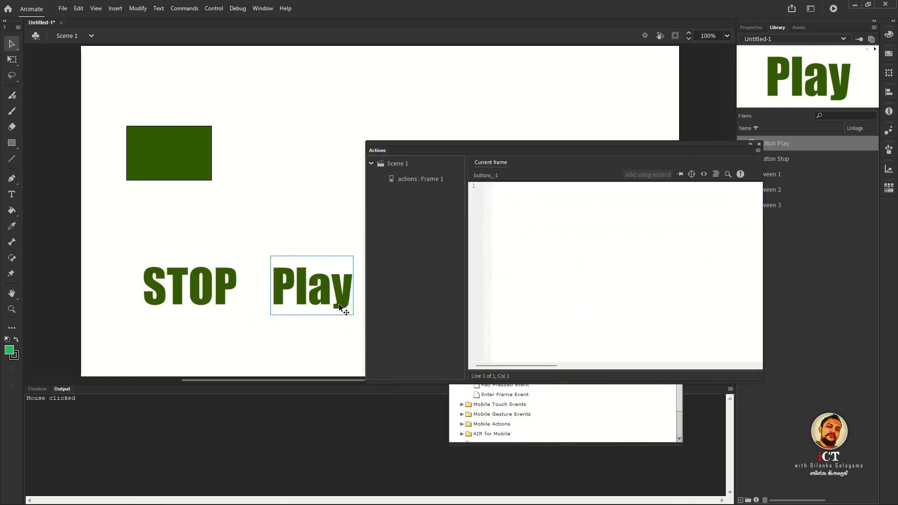
{"action": "left_click", "coordinate": [704, 175]}
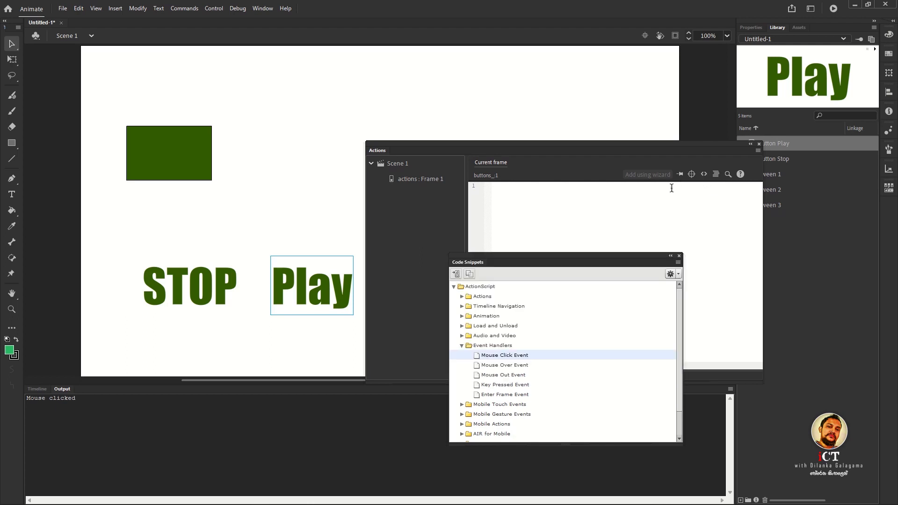
{"action": "double_click", "coordinate": [498, 355]}
{"action": "left_click", "coordinate": [500, 279]}
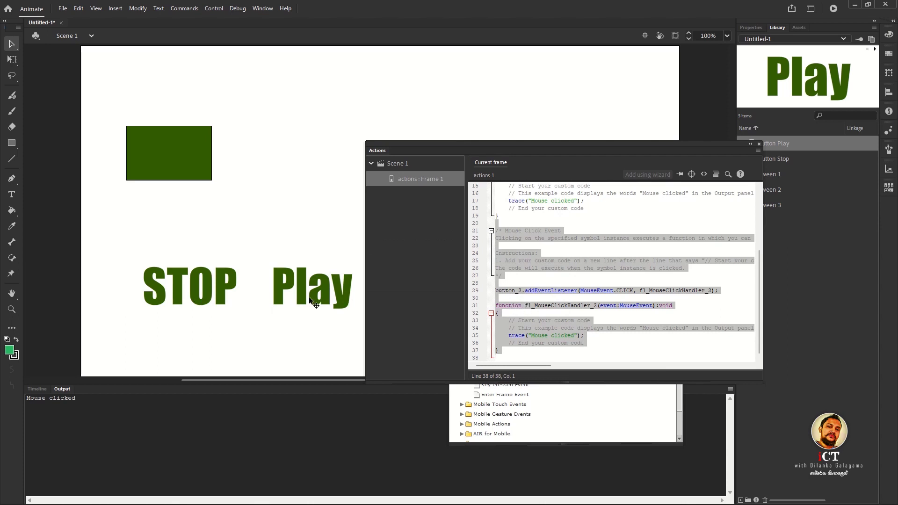
- Add the line play(); at the start of the Play button's click handler body, and close the script and snippet windows
{"action": "left_click", "coordinate": [507, 313]}
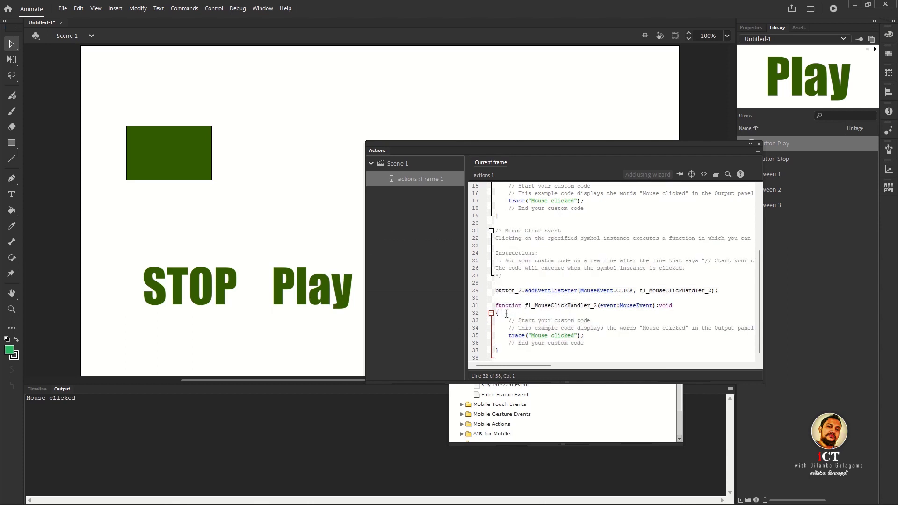
{"action": "key", "text": "Return"}
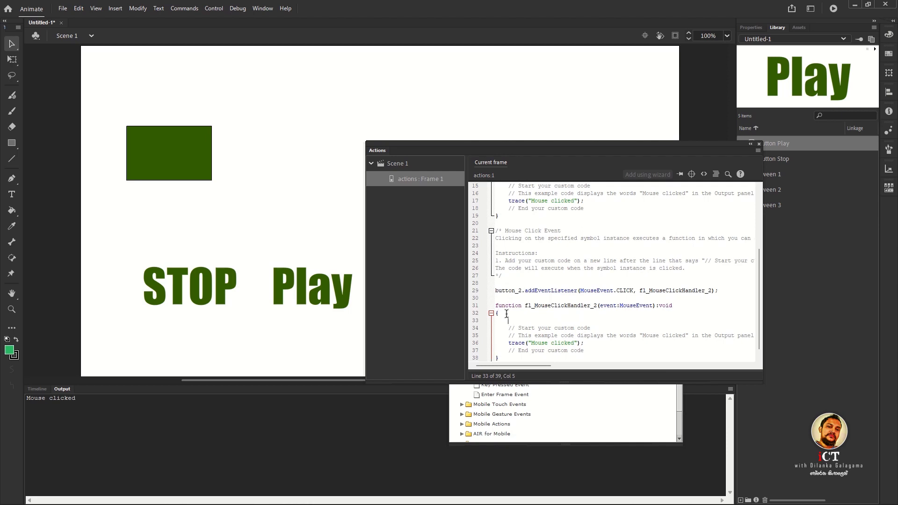
{"action": "type", "text": "play();"}
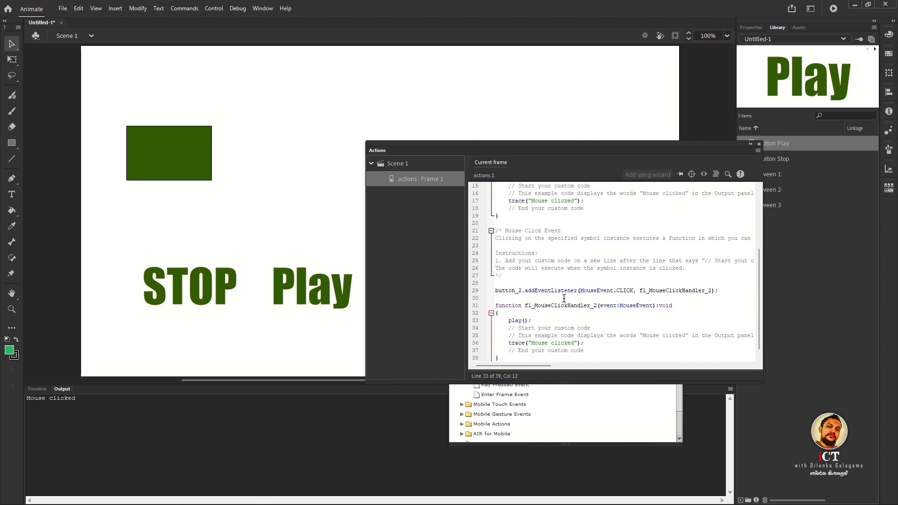
{"action": "left_click", "coordinate": [759, 145]}
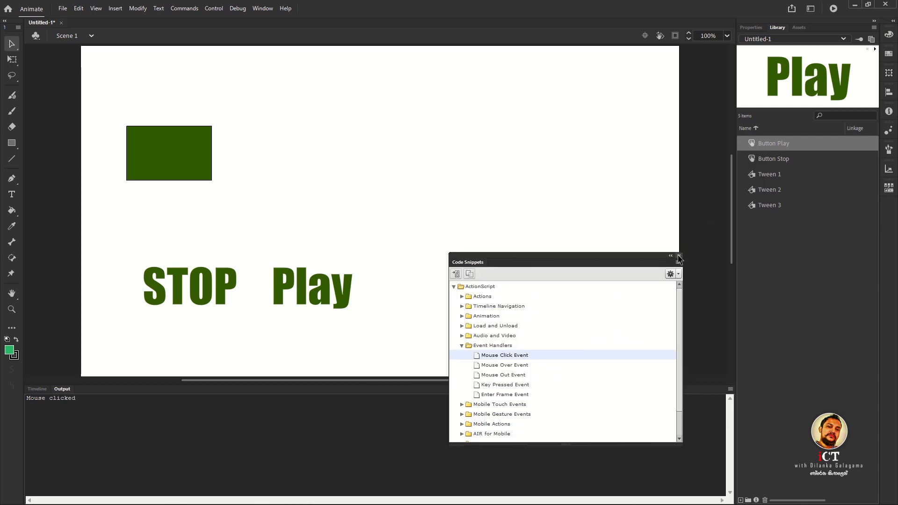
{"action": "left_click", "coordinate": [678, 256]}
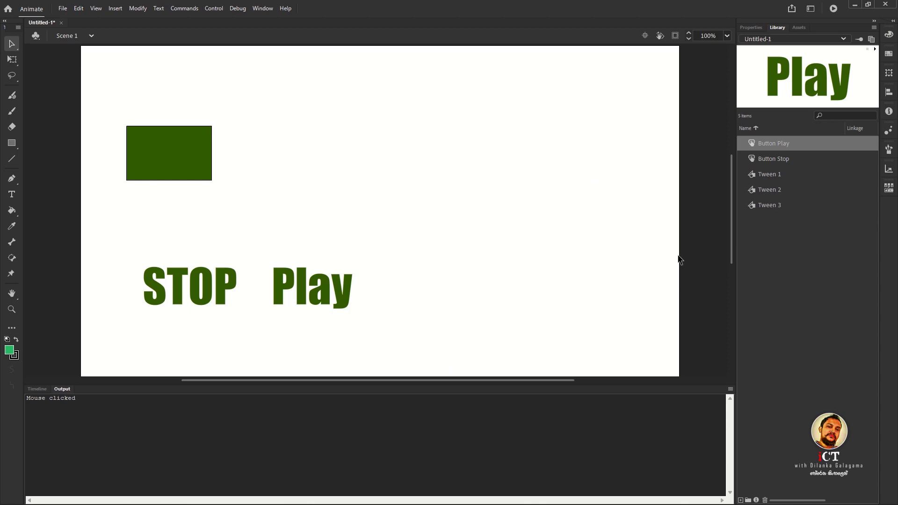
- Test the movie by alternating the STOP and Play buttons twice, and close the preview
{"action": "key", "text": "ctrl+Return"}
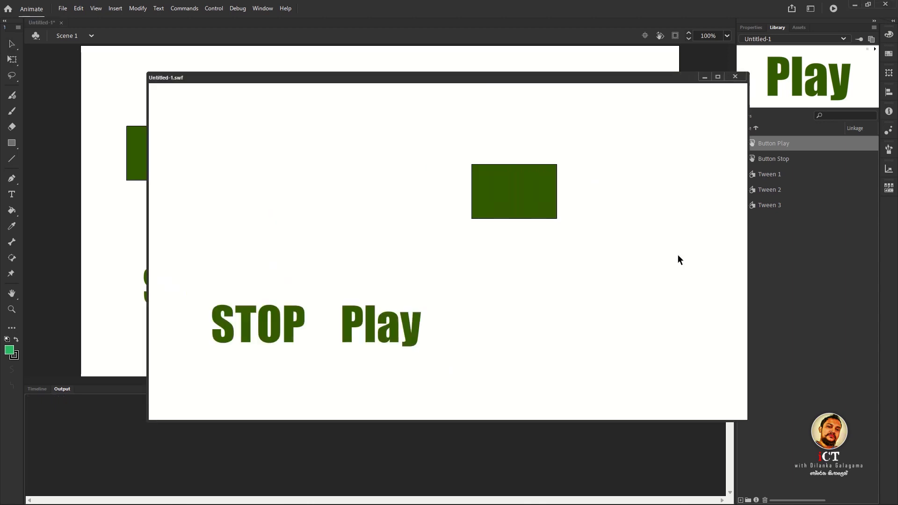
{"action": "left_click", "coordinate": [281, 329]}
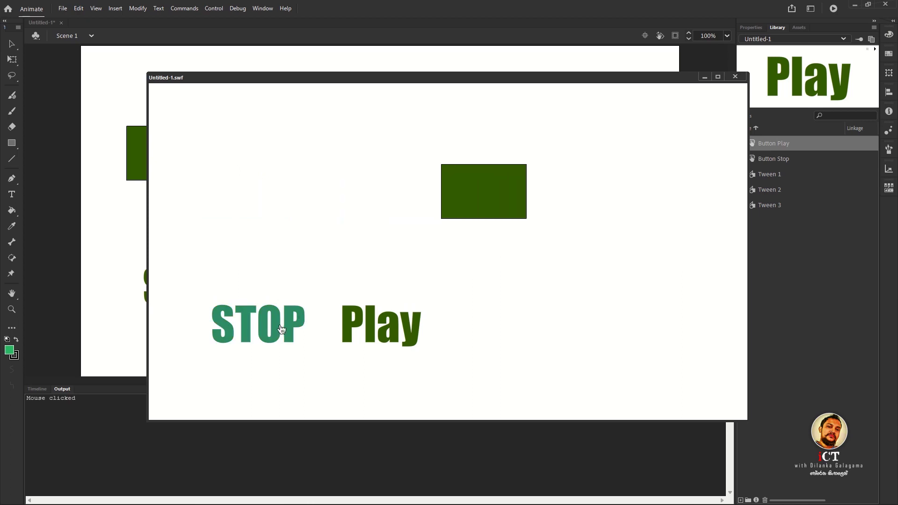
{"action": "left_click", "coordinate": [373, 327]}
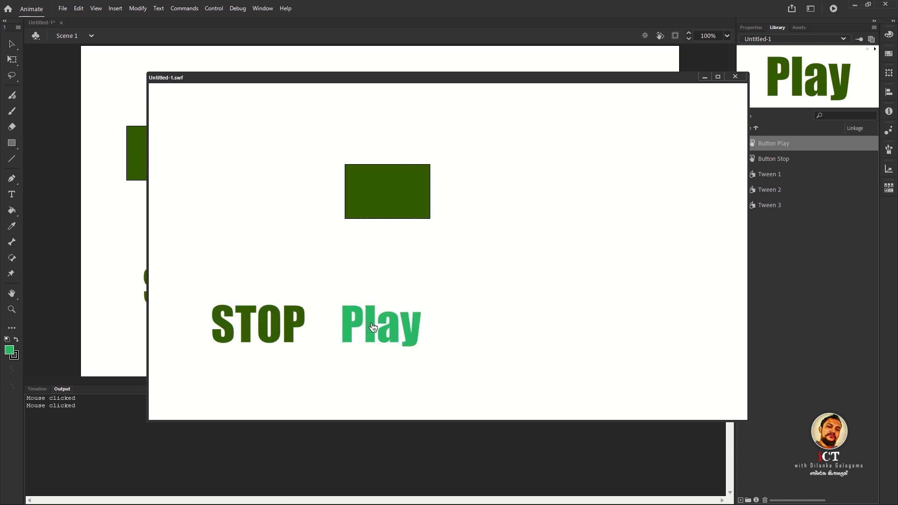
{"action": "left_click", "coordinate": [246, 326]}
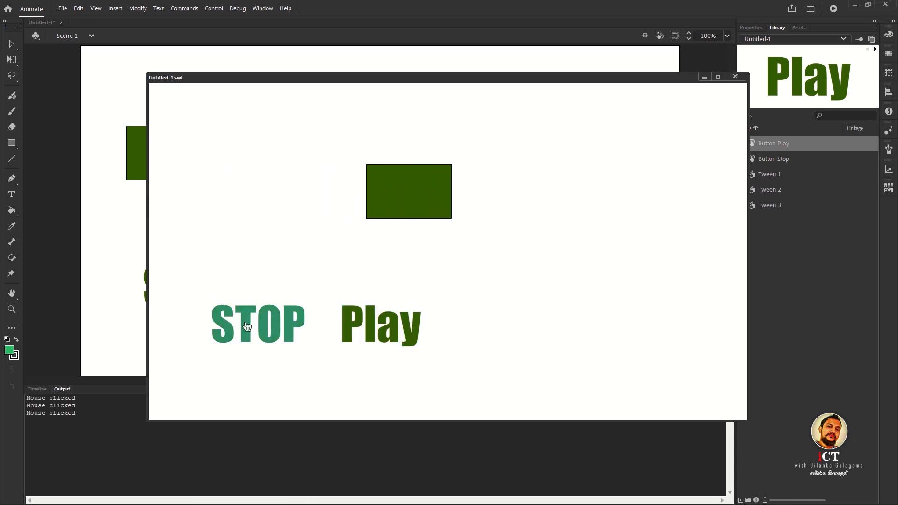
{"action": "left_click", "coordinate": [370, 326]}
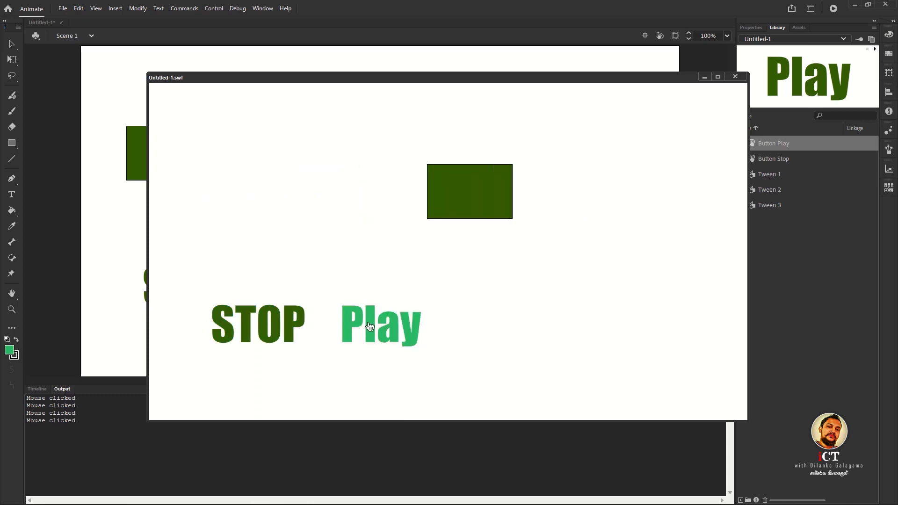
{"action": "left_click", "coordinate": [735, 76]}
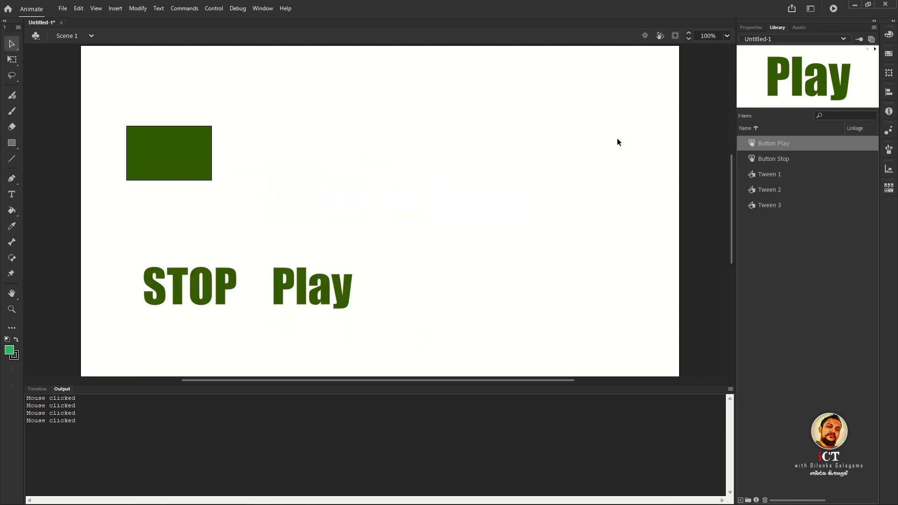